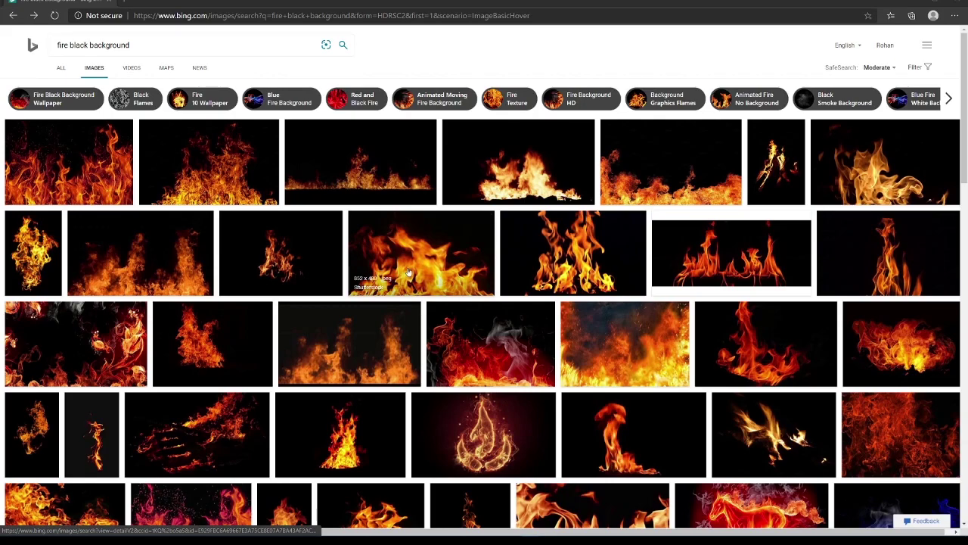
Browse the Bing fire results and open the tall bonfire-on-black photo (1440 × 900 png)
{"action": "scroll", "coordinate": [408, 272], "scroll_direction": "down", "scroll_amount": 2}
{"action": "scroll", "coordinate": [454, 272], "scroll_direction": "up", "scroll_amount": 2}
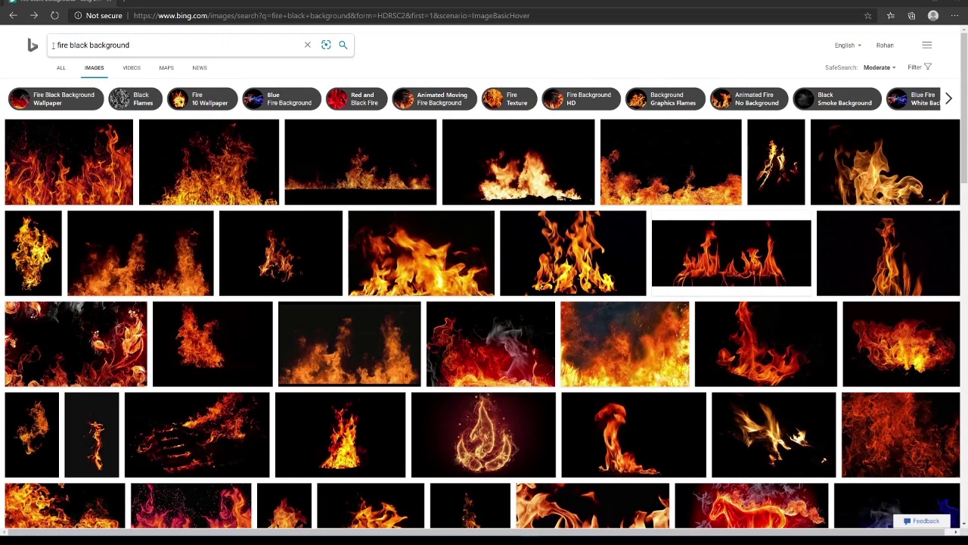
{"action": "left_click_drag", "start_coordinate": [53, 45], "coordinate": [166, 44]}
{"action": "left_click", "coordinate": [367, 56]}
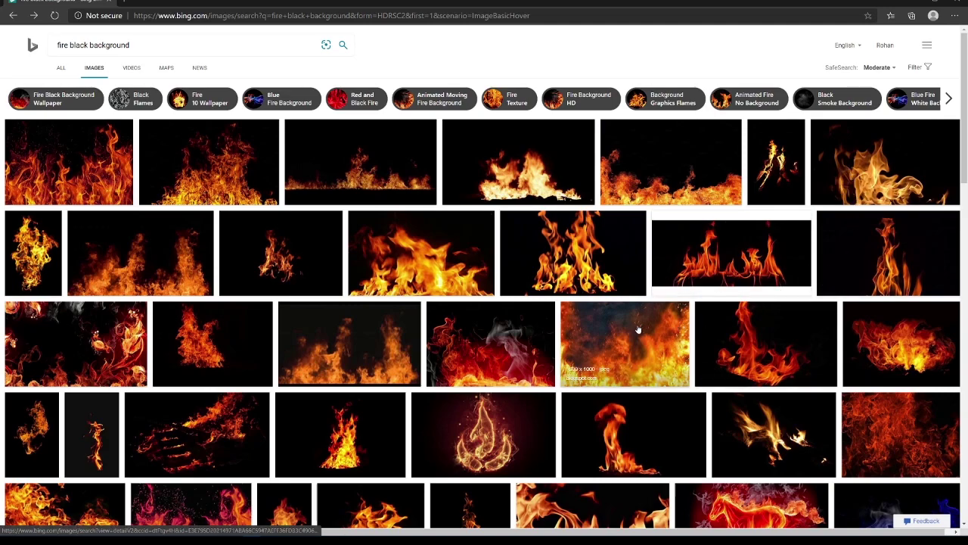
{"action": "scroll", "coordinate": [593, 328], "scroll_direction": "down", "scroll_amount": 1}
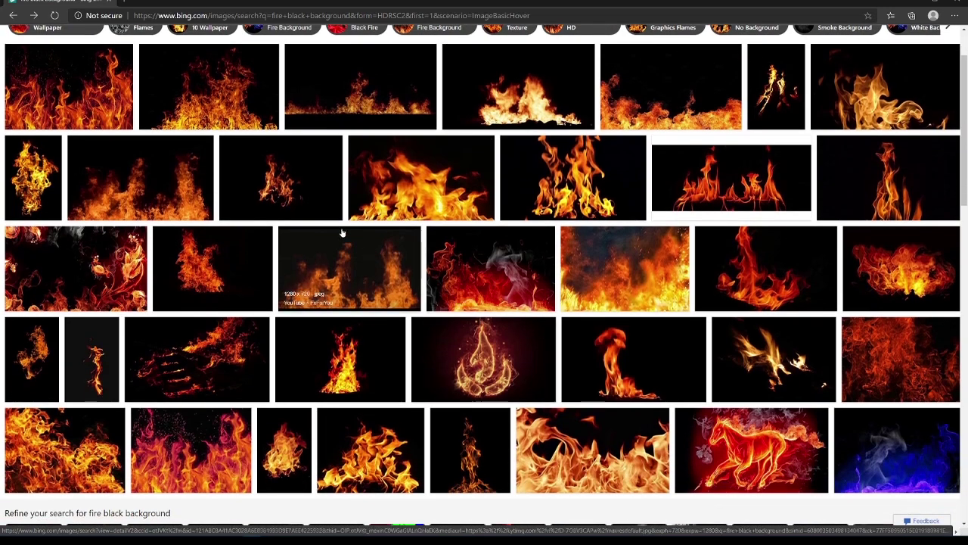
{"action": "left_click", "coordinate": [308, 189]}
{"action": "left_click", "coordinate": [947, 41]}
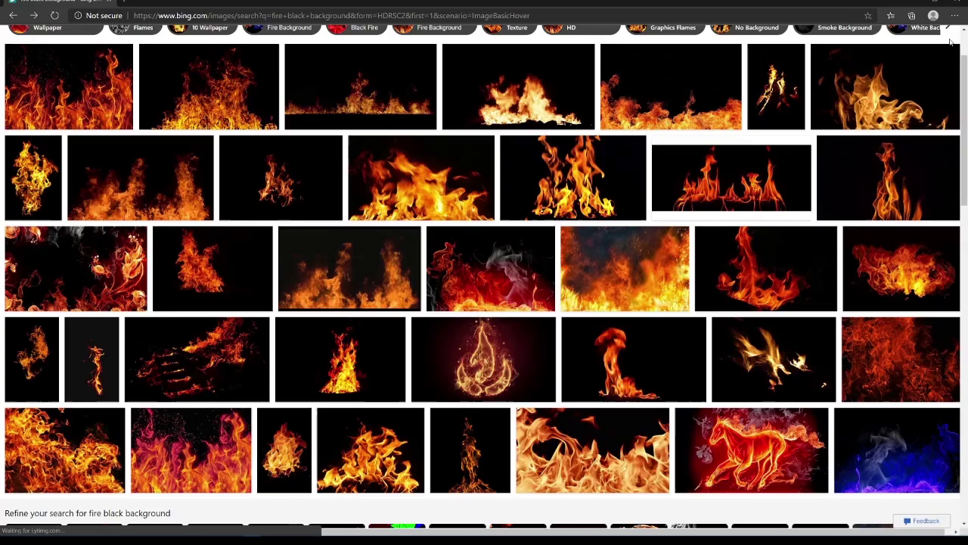
{"action": "left_click", "coordinate": [324, 347]}
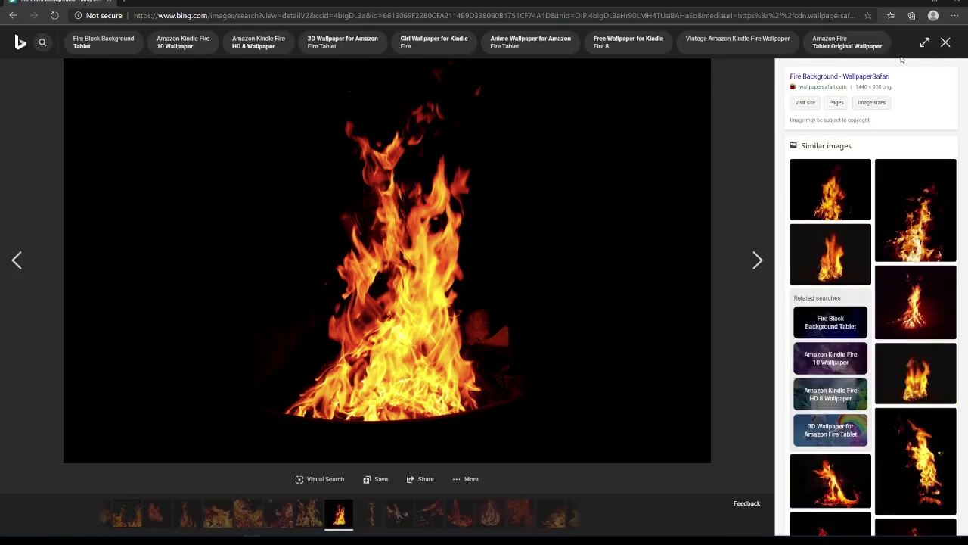
Orbit the scene and create a new Octane material
{"action": "left_click", "coordinate": [946, 44]}
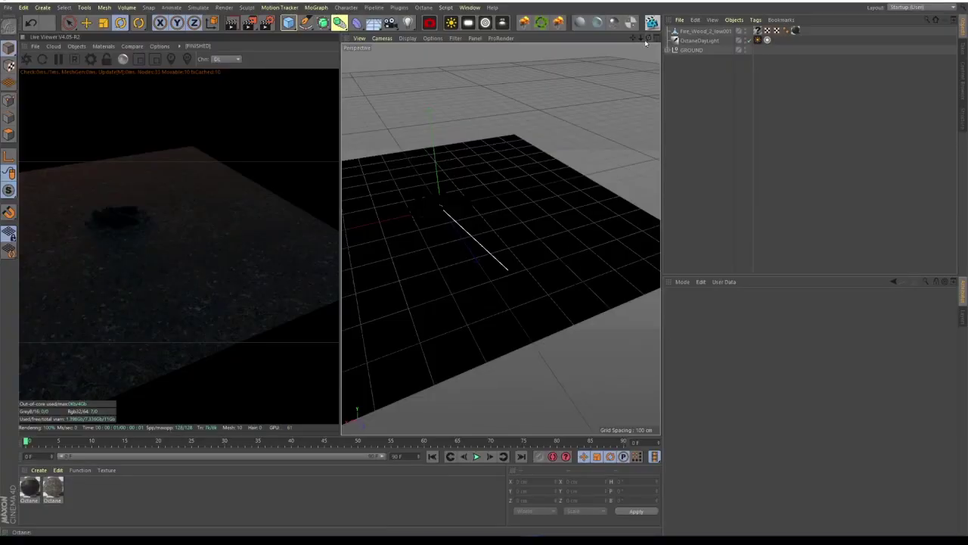
{"action": "left_click_drag", "start_coordinate": [625, 78], "coordinate": [545, 85], "text": "alt"}
{"action": "left_click_drag", "start_coordinate": [500, 239], "coordinate": [501, 238], "text": "alt"}
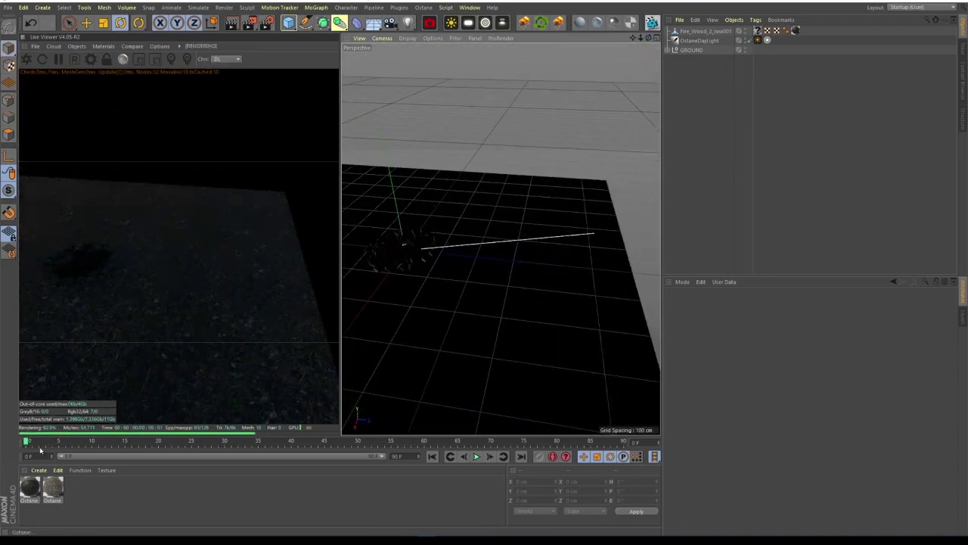
{"action": "left_click", "coordinate": [39, 469]}
{"action": "mouse_move", "coordinate": [77, 374]}
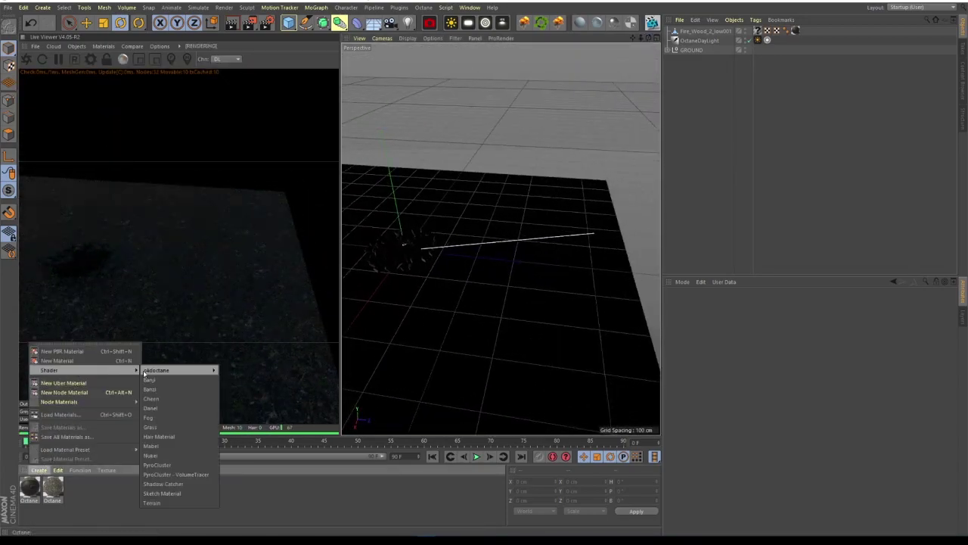
{"action": "mouse_move", "coordinate": [178, 369]}
{"action": "left_click", "coordinate": [231, 379]}
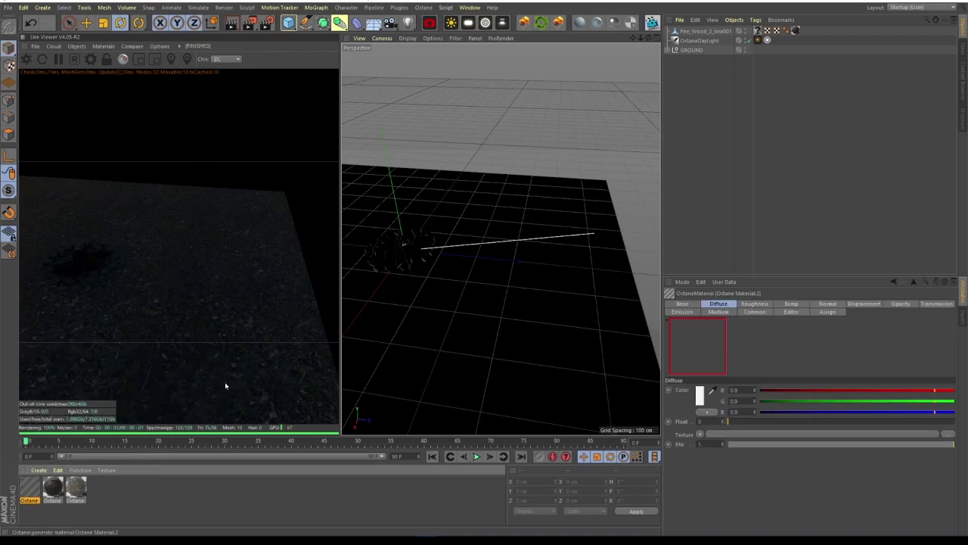
Wire an ImageTexture node loaded with the fire image into the material's Diffuse
{"action": "double_click", "coordinate": [35, 489]}
{"action": "left_click", "coordinate": [168, 175]}
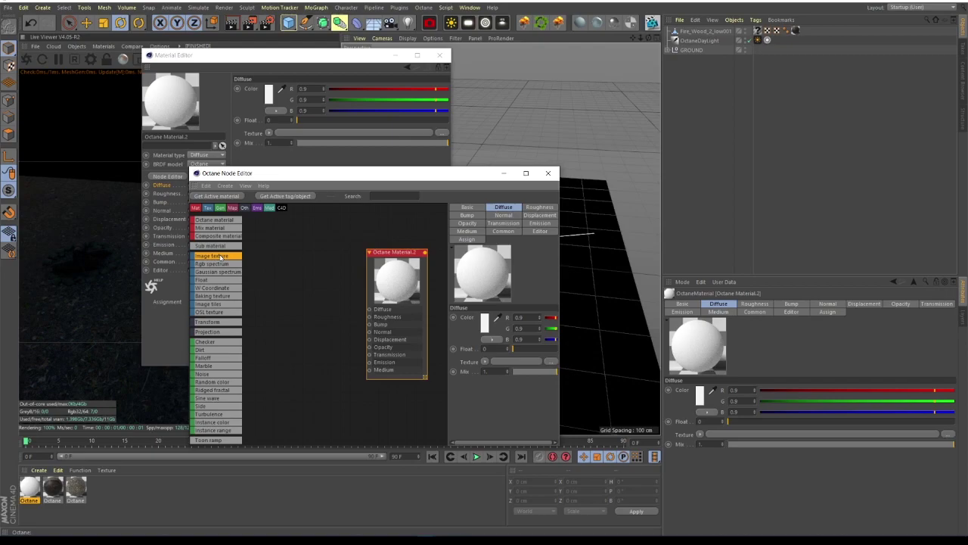
{"action": "left_click_drag", "start_coordinate": [263, 259], "coordinate": [370, 308]}
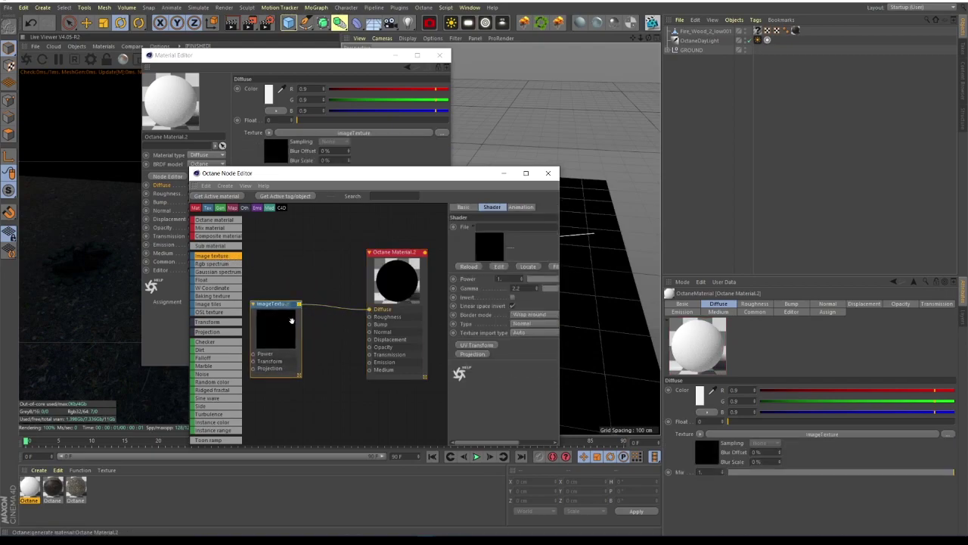
{"action": "scroll", "coordinate": [522, 326], "scroll_direction": "right", "scroll_amount": 3}
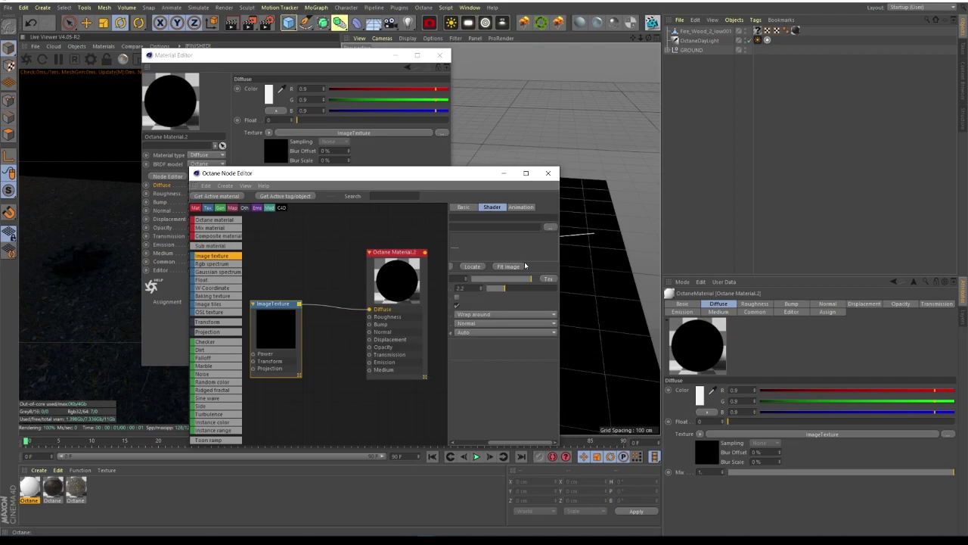
{"action": "left_click", "coordinate": [550, 227]}
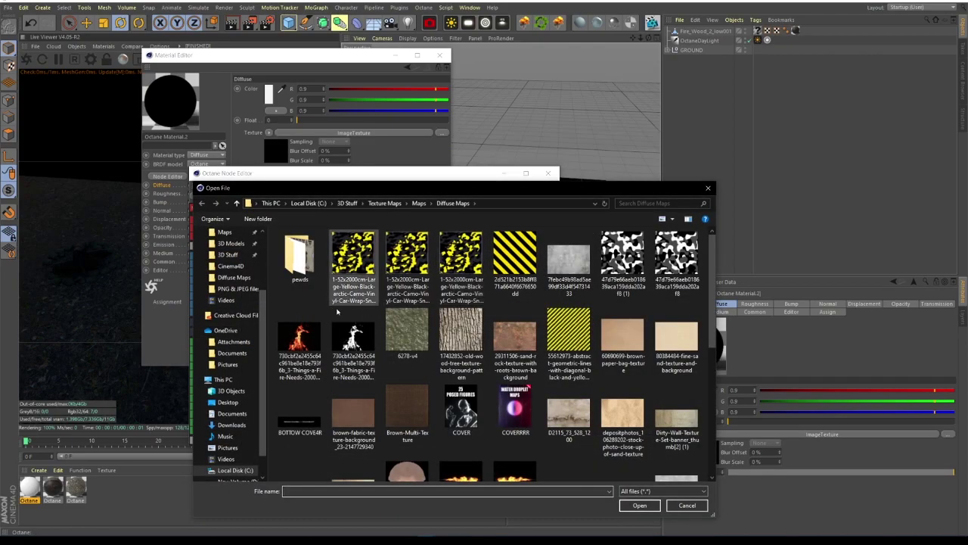
{"action": "double_click", "coordinate": [305, 344]}
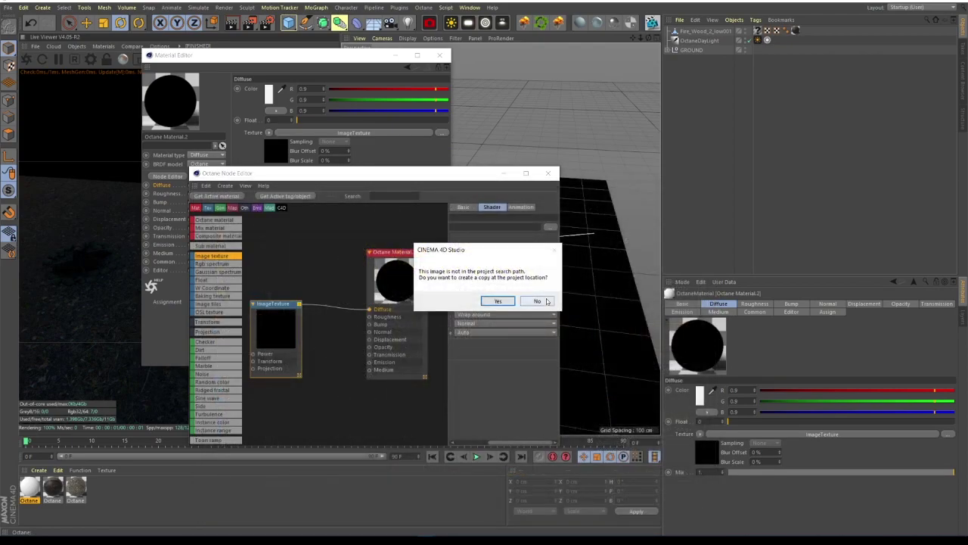
{"action": "left_click", "coordinate": [536, 301]}
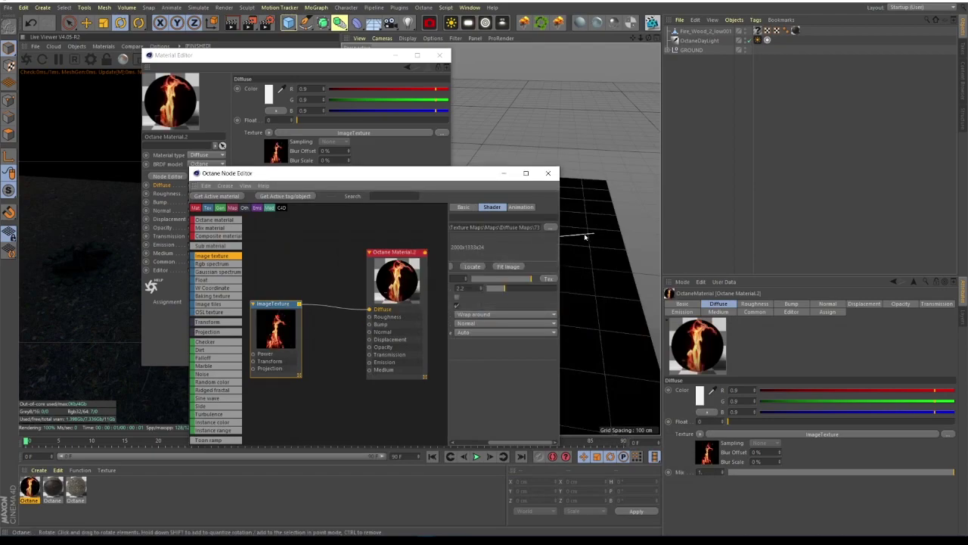
{"action": "left_click", "coordinate": [547, 174]}
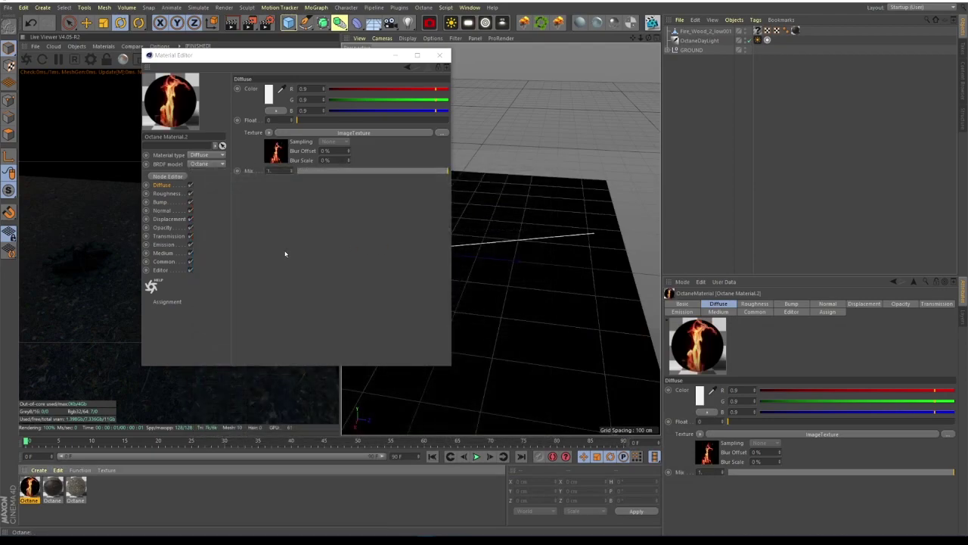
Switch Octane Material.2's emission to Blackbody, textured with the fire image
{"action": "left_click", "coordinate": [163, 245]}
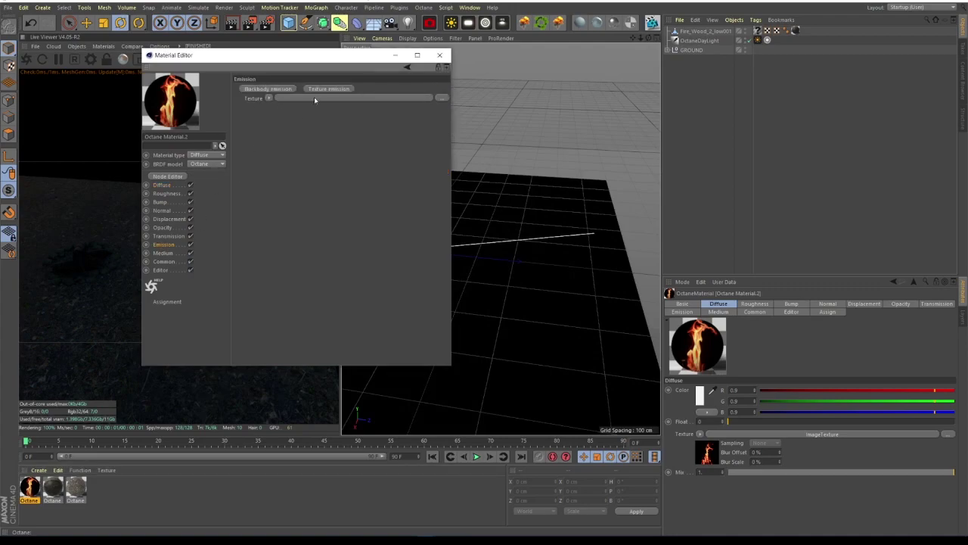
{"action": "left_click", "coordinate": [284, 89]}
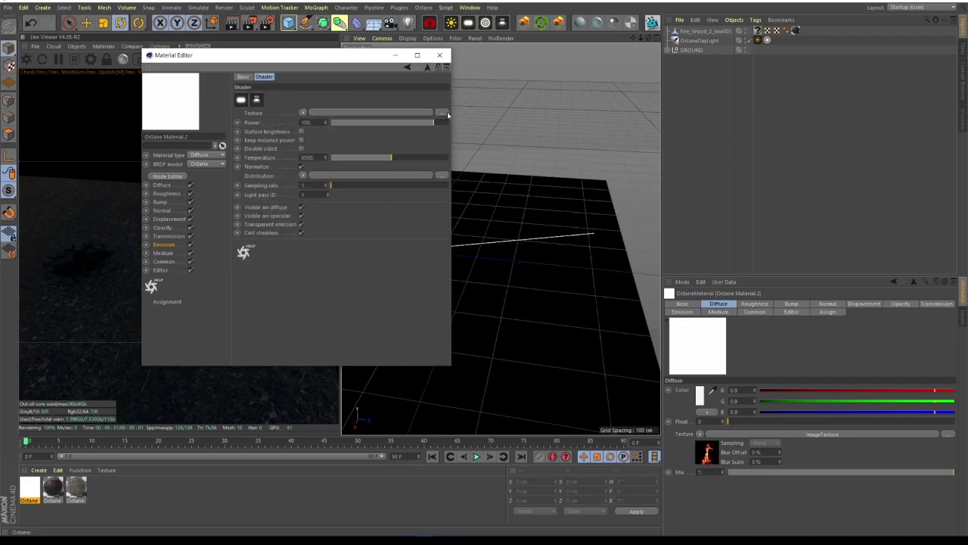
{"action": "left_click", "coordinate": [443, 113]}
{"action": "double_click", "coordinate": [253, 225]}
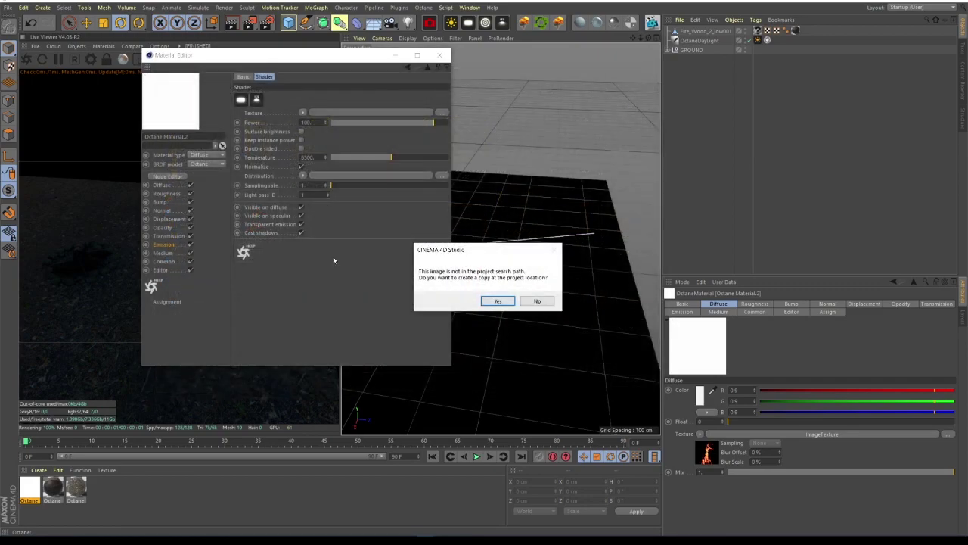
{"action": "left_click", "coordinate": [538, 301]}
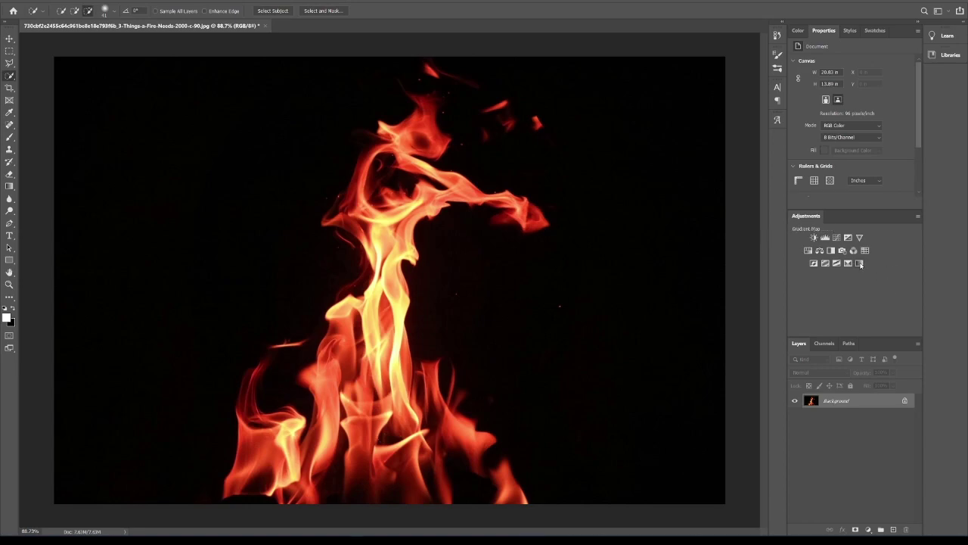
Add a reversed Gradient Map and an Exposure adjustment of about +2.51 to the fire
{"action": "left_click", "coordinate": [860, 264]}
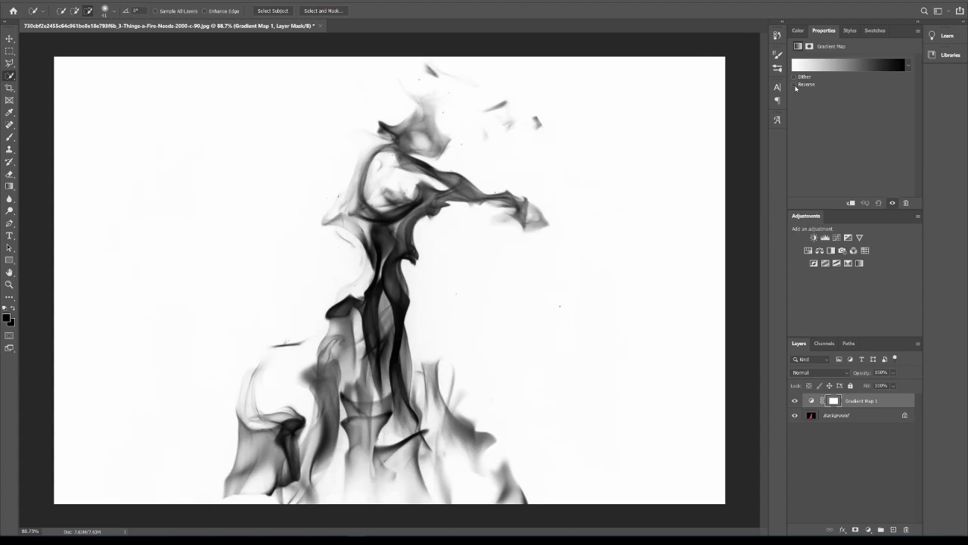
{"action": "left_click", "coordinate": [794, 85]}
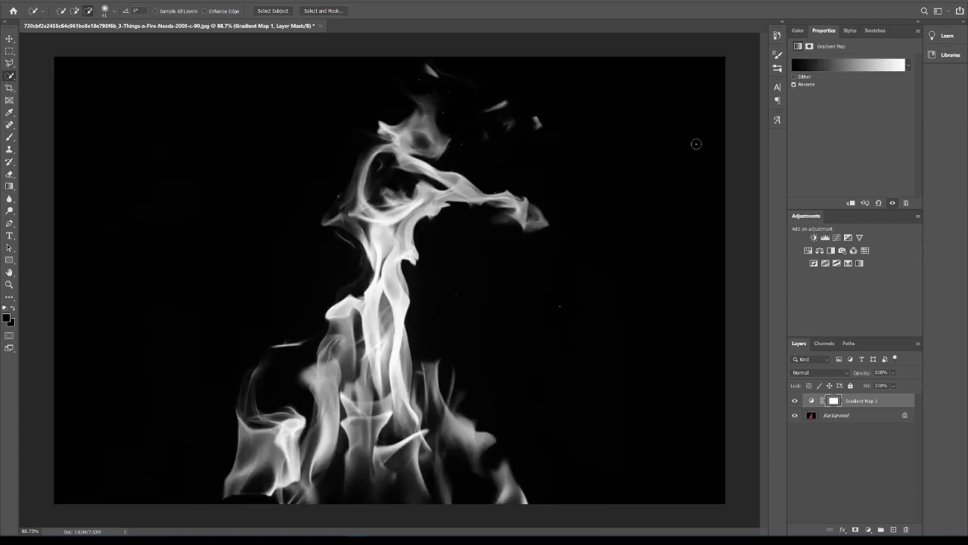
{"action": "left_click", "coordinate": [848, 238]}
{"action": "left_click_drag", "start_coordinate": [852, 86], "coordinate": [870, 88]}
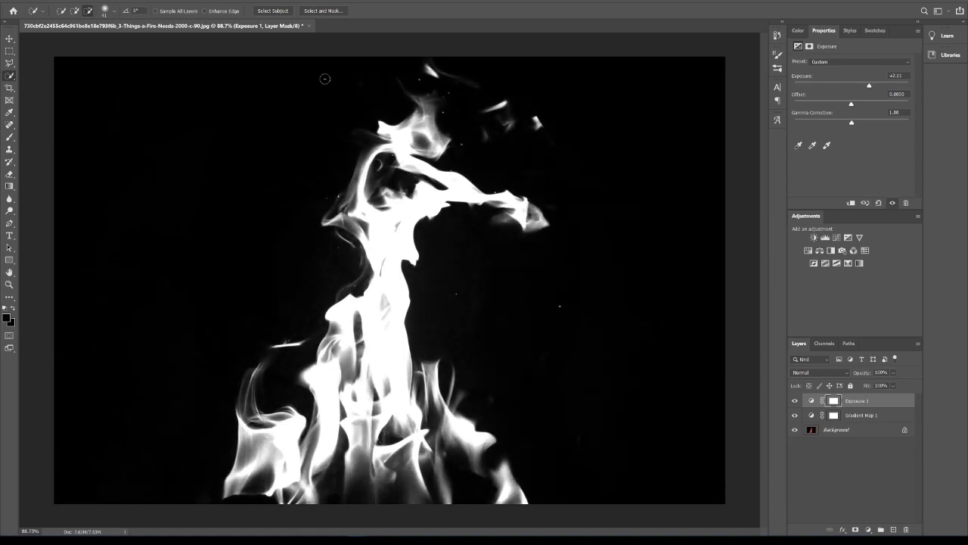
Quick-export the white-on-black fire image as a PNG
{"action": "key", "text": "alt+f"}
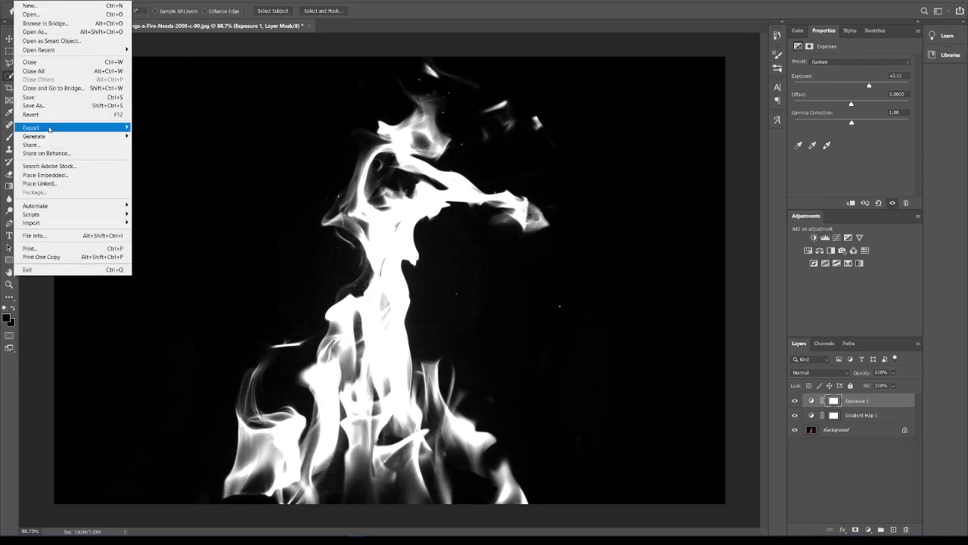
{"action": "mouse_move", "coordinate": [114, 127]}
{"action": "left_click", "coordinate": [146, 129]}
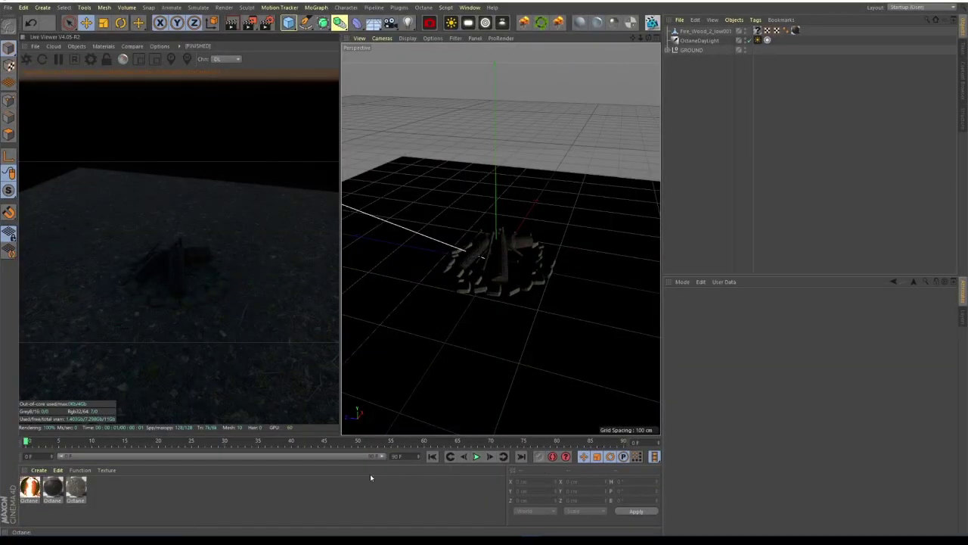
Load the white-on-black fire image as Octane Material.2's opacity texture, then close the editor
{"action": "double_click", "coordinate": [30, 487]}
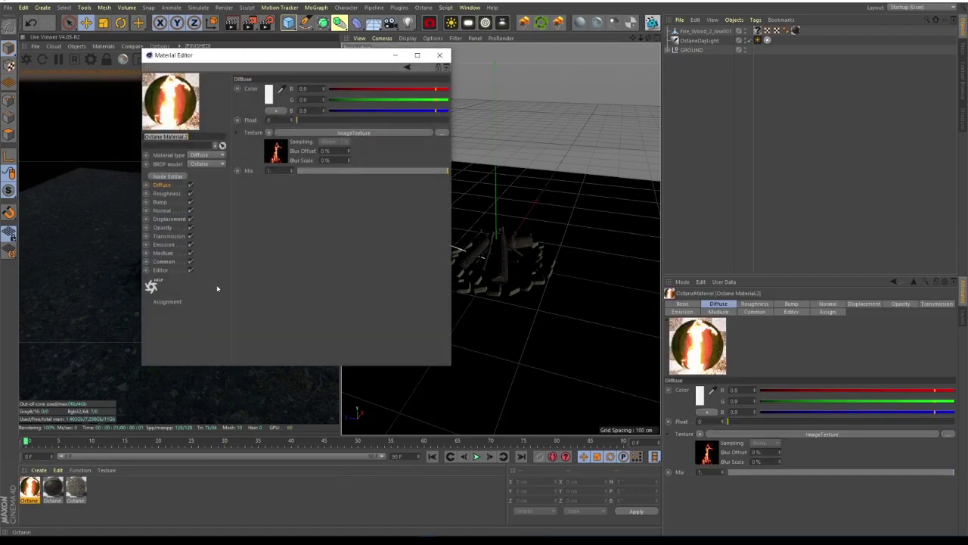
{"action": "left_click", "coordinate": [166, 228]}
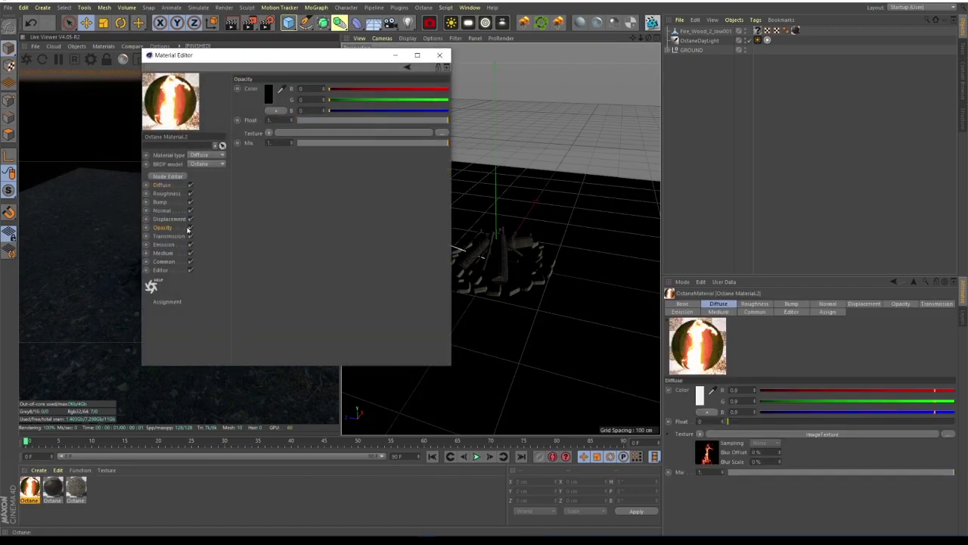
{"action": "left_click", "coordinate": [444, 134]}
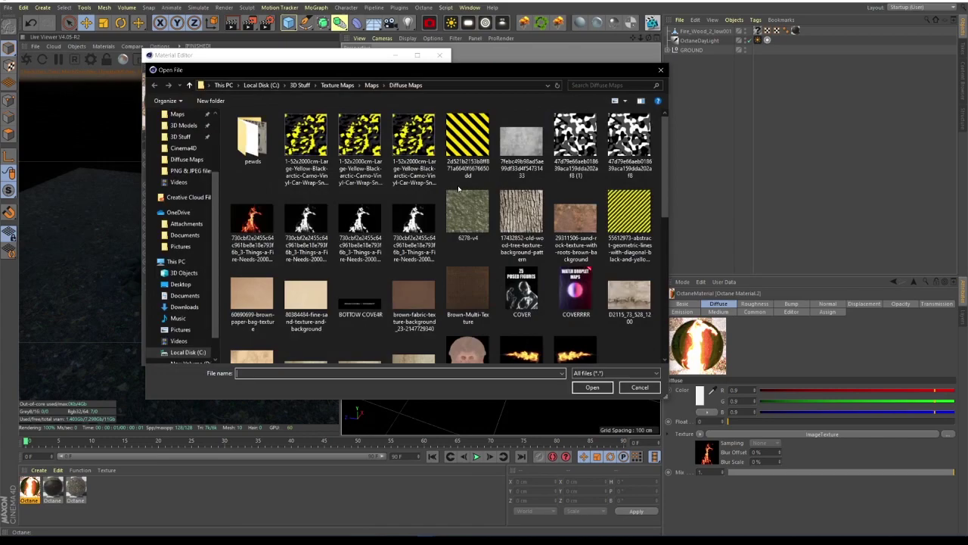
{"action": "double_click", "coordinate": [365, 224]}
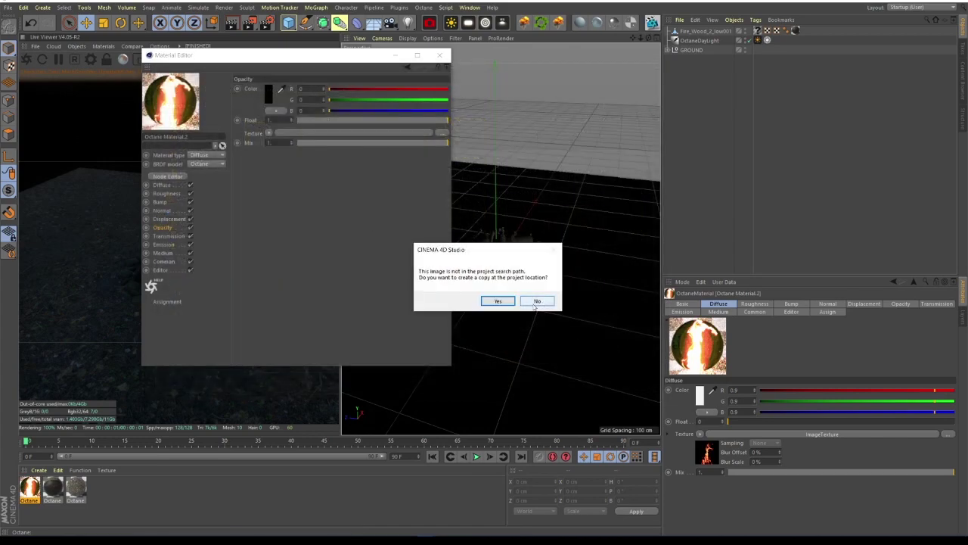
{"action": "left_click", "coordinate": [537, 302]}
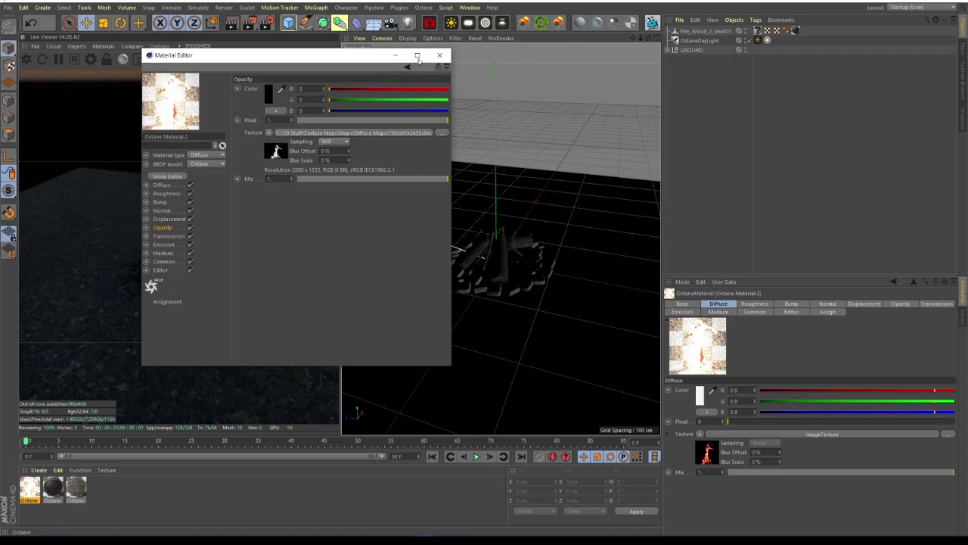
{"action": "left_click", "coordinate": [439, 56]}
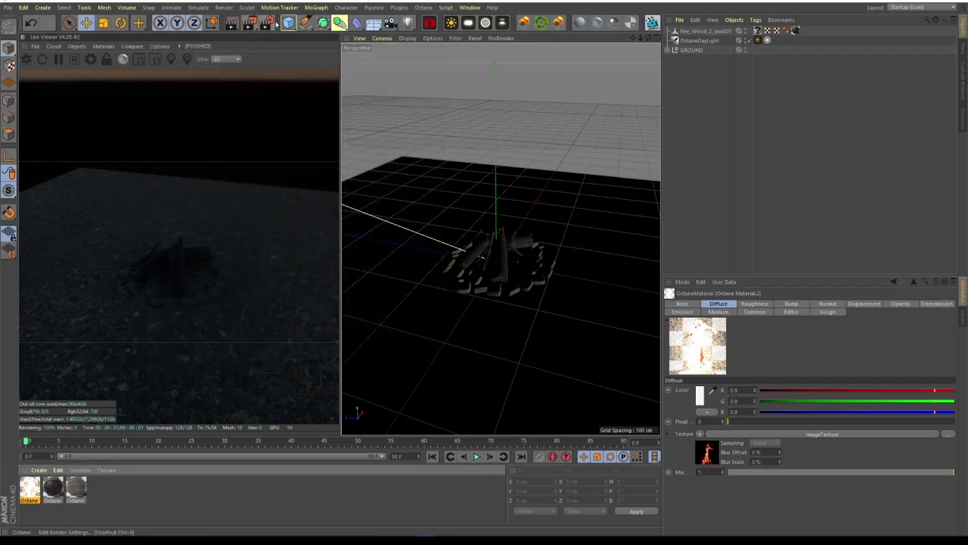
Add a Plane, raise it, stand it upright and scale it to about a third
{"action": "left_click_drag", "start_coordinate": [288, 22], "coordinate": [381, 48]}
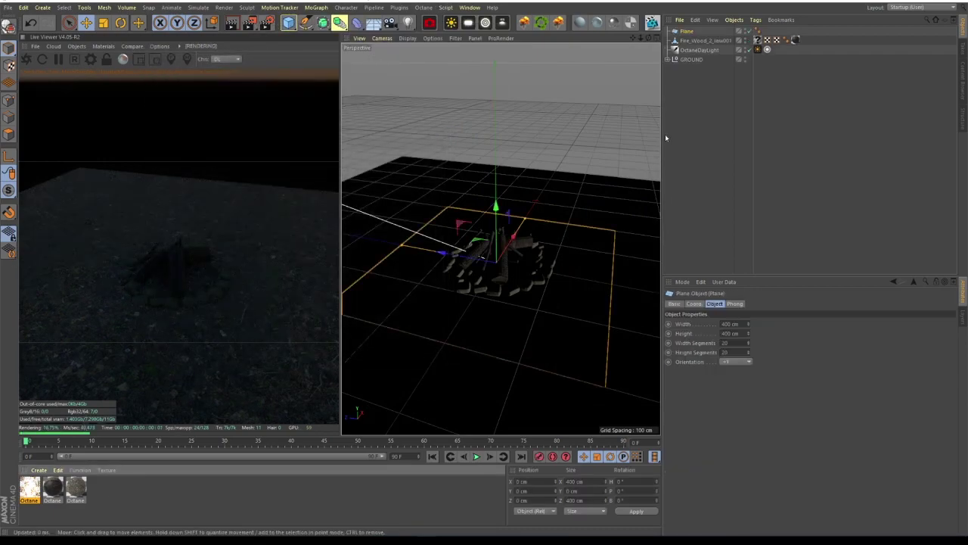
{"action": "left_click_drag", "start_coordinate": [495, 205], "coordinate": [480, 167]}
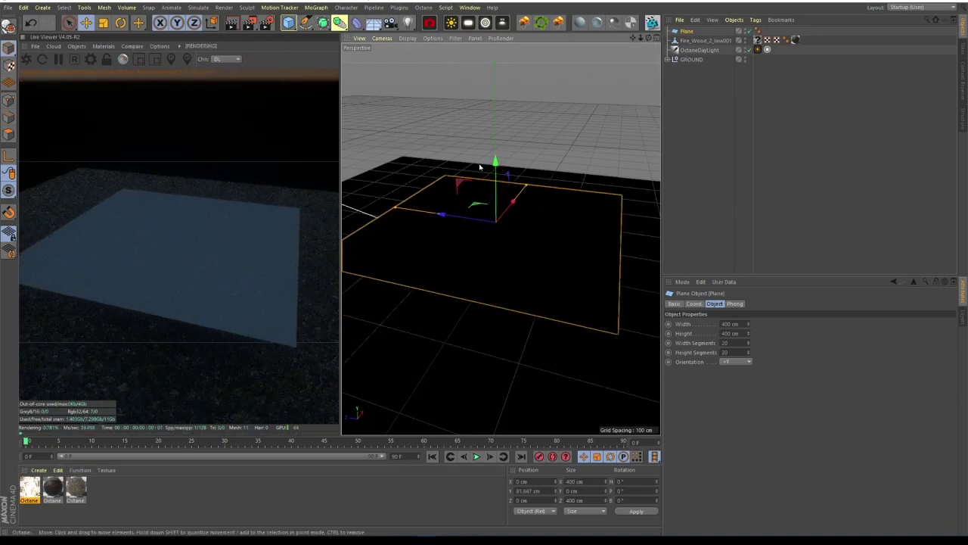
{"action": "key", "text": "r"}
{"action": "mouse_move", "coordinate": [495, 259]}
{"action": "left_mouse_down"}
{"action": "mouse_move", "coordinate": [485, 244]}
{"action": "mouse_move", "coordinate": [481, 251]}
{"action": "left_mouse_up"}
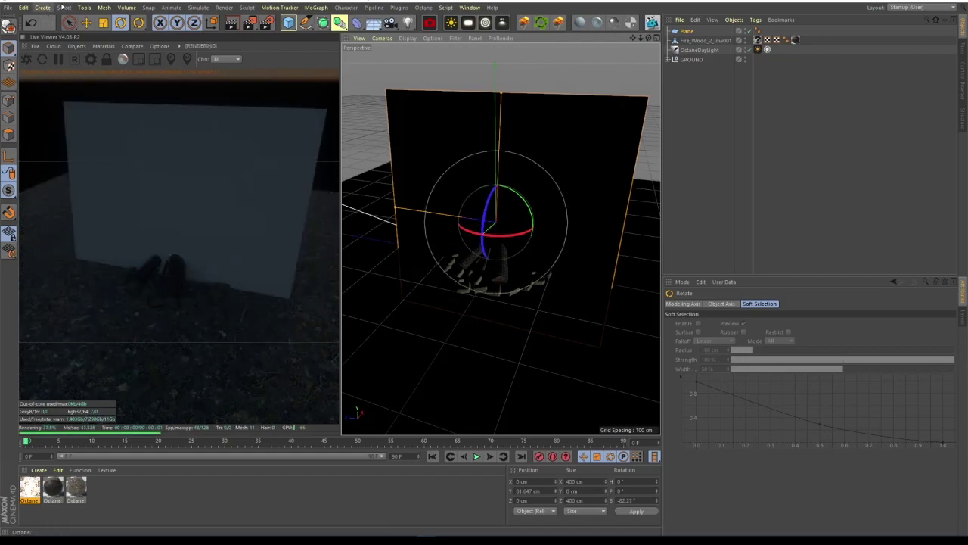
{"action": "key", "text": "t"}
{"action": "left_click_drag", "start_coordinate": [599, 119], "coordinate": [541, 215]}
Apply the Octane fire material to the plane
{"action": "left_click", "coordinate": [547, 212]}
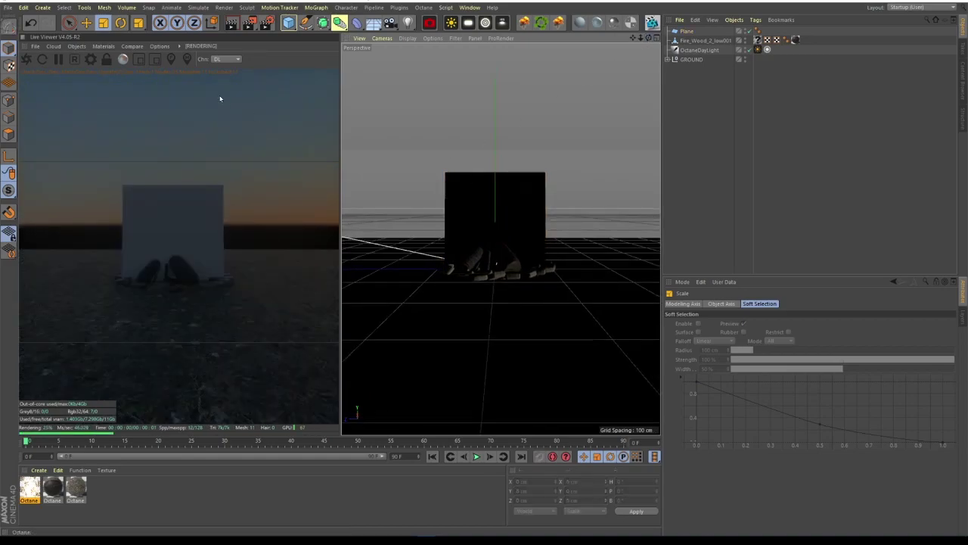
{"action": "left_click", "coordinate": [538, 213]}
{"action": "left_click_drag", "start_coordinate": [29, 489], "coordinate": [529, 219]}
{"action": "left_click", "coordinate": [575, 156]}
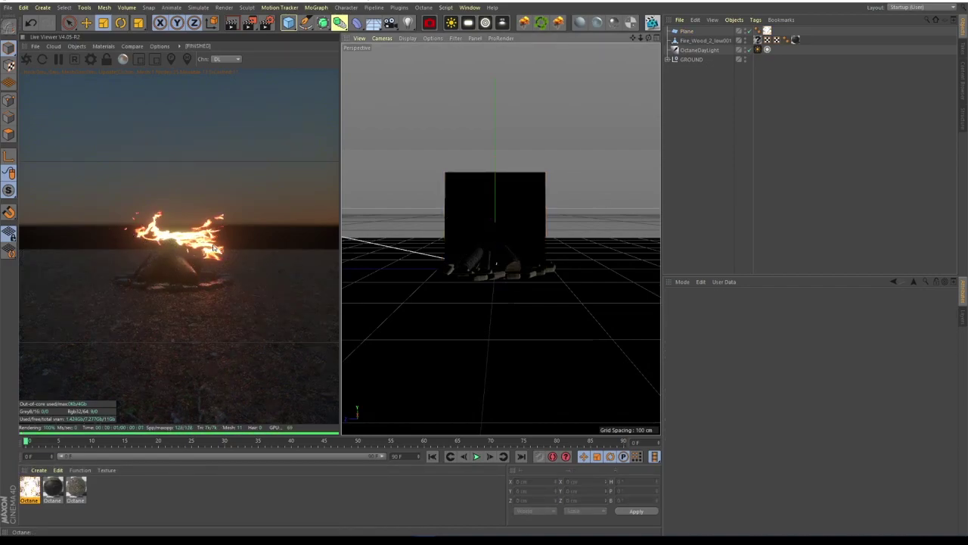
Rotate the fire plane upright to face the camera
{"action": "left_click", "coordinate": [522, 188]}
{"action": "key", "text": "r"}
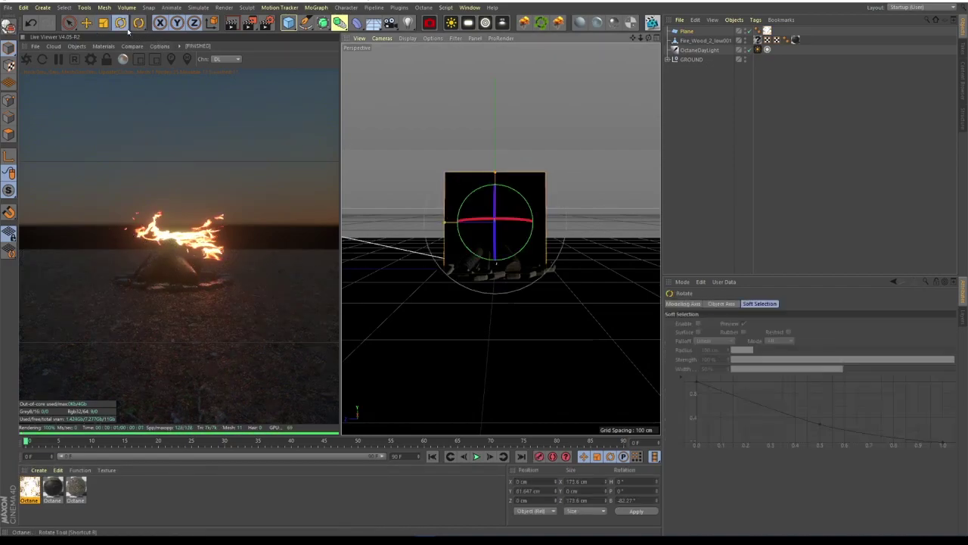
{"action": "left_click_drag", "start_coordinate": [512, 195], "coordinate": [571, 228]}
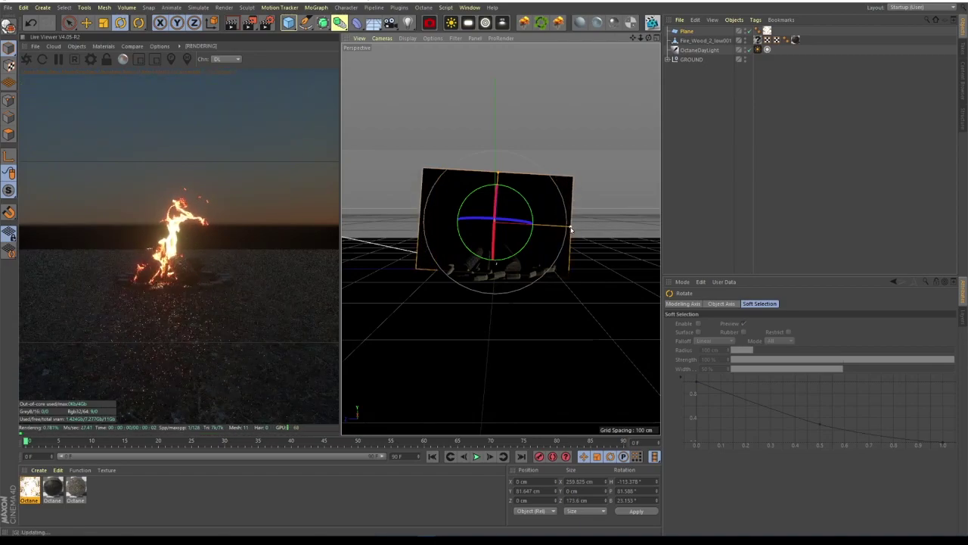
{"action": "left_click_drag", "start_coordinate": [518, 199], "coordinate": [515, 191]}
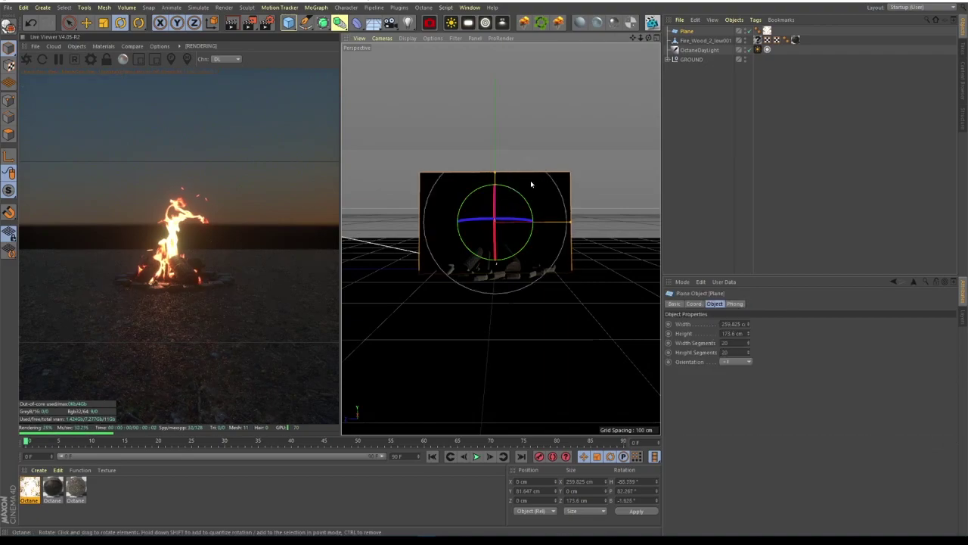
{"action": "left_click", "coordinate": [426, 111]}
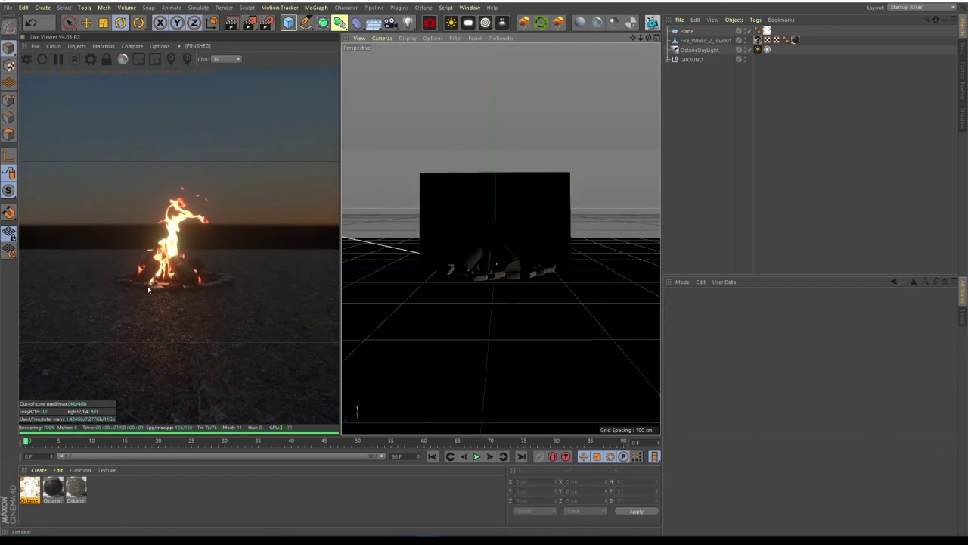
{"action": "left_click", "coordinate": [91, 59]}
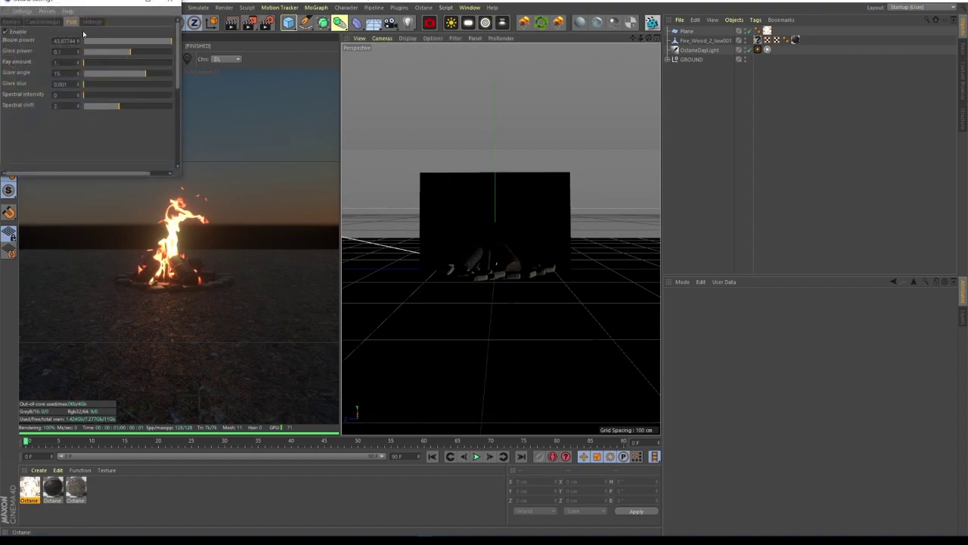
{"action": "left_click", "coordinate": [5, 33]}
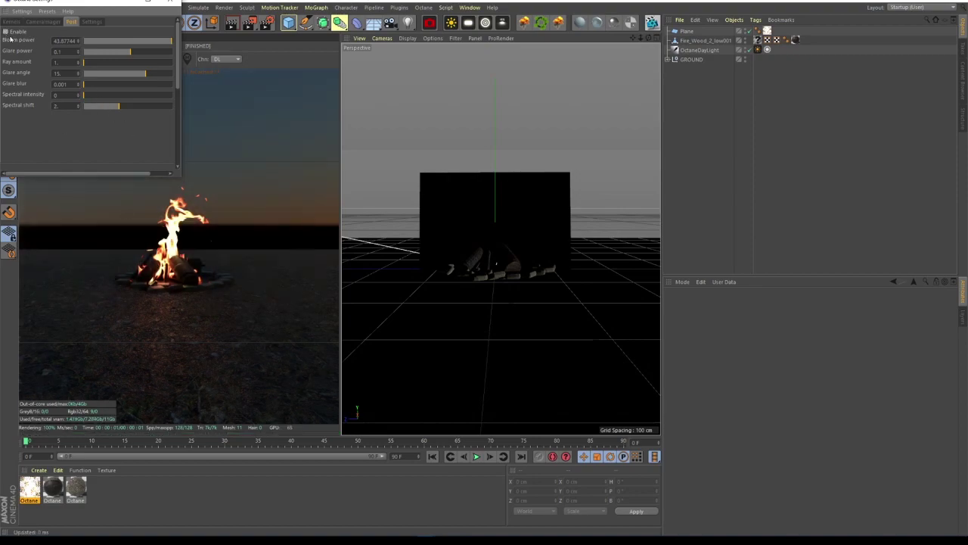
{"action": "left_click", "coordinate": [6, 33]}
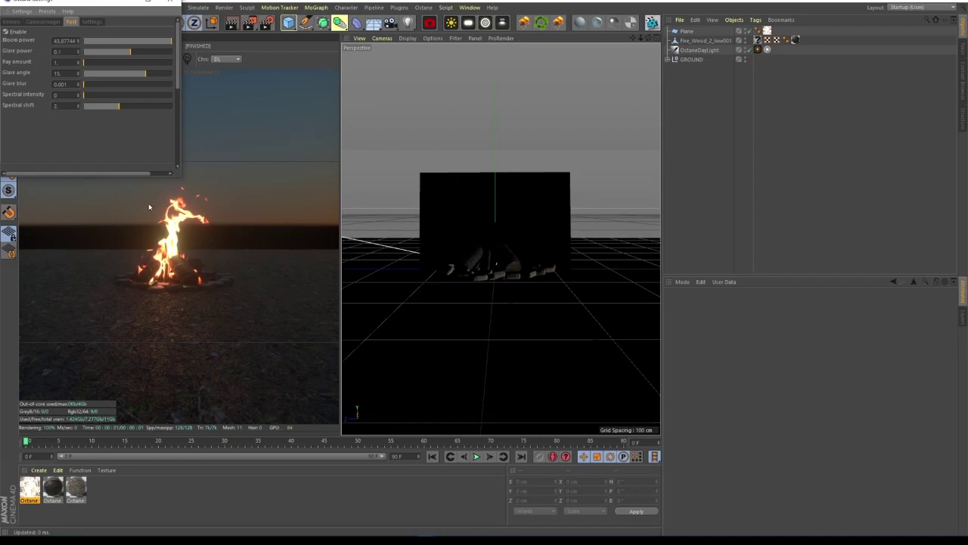
{"action": "left_click", "coordinate": [169, 1]}
Adjust the fire material's Blackbody emission power through 25 and 16 down to about 8.57
{"action": "double_click", "coordinate": [28, 488]}
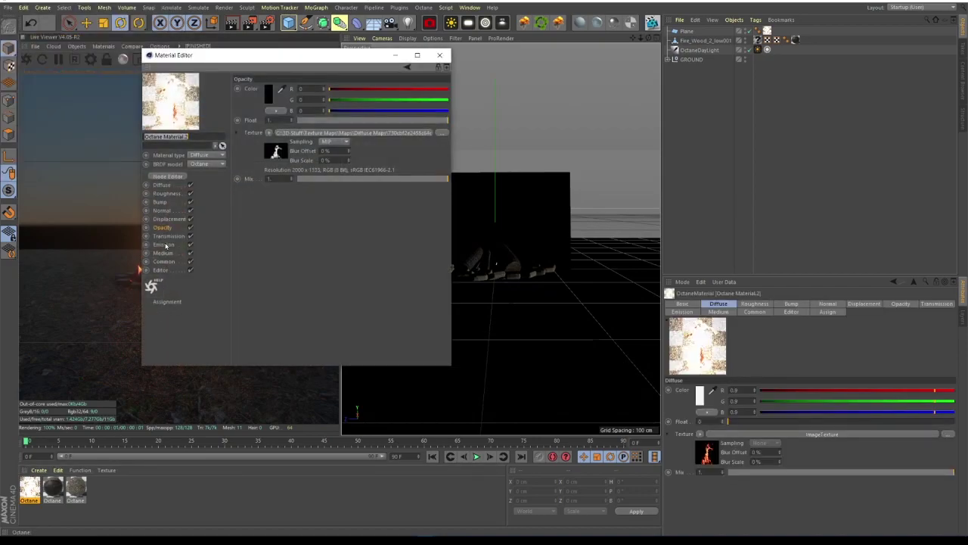
{"action": "left_click", "coordinate": [163, 244]}
{"action": "left_click", "coordinate": [279, 116]}
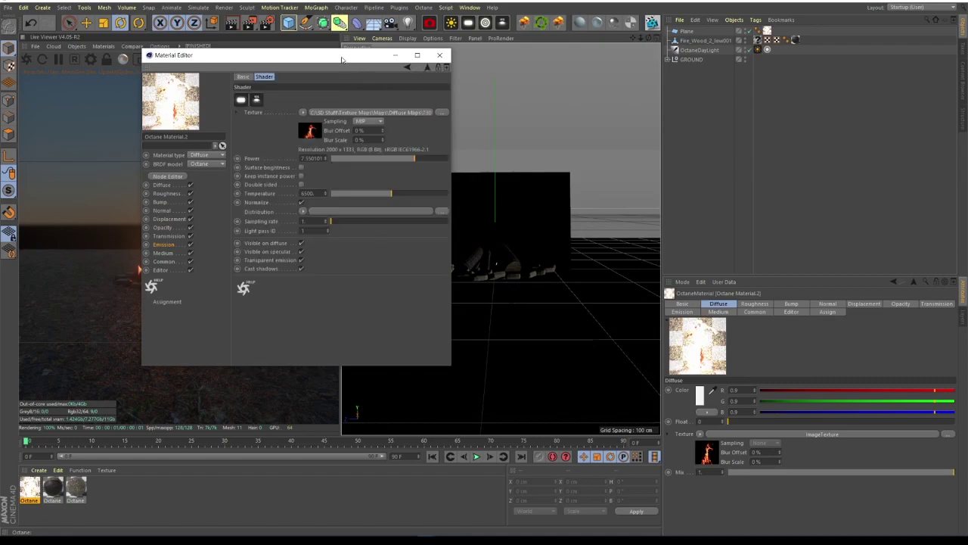
{"action": "left_click_drag", "start_coordinate": [341, 59], "coordinate": [596, 61]}
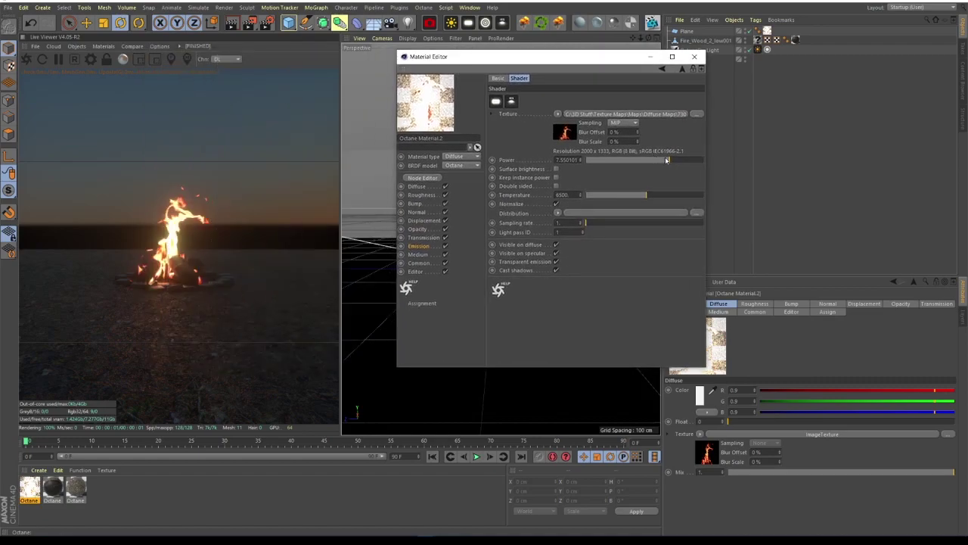
{"action": "mouse_move", "coordinate": [667, 160]}
{"action": "left_mouse_down"}
{"action": "mouse_move", "coordinate": [651, 161]}
{"action": "mouse_move", "coordinate": [678, 161]}
{"action": "left_mouse_up"}
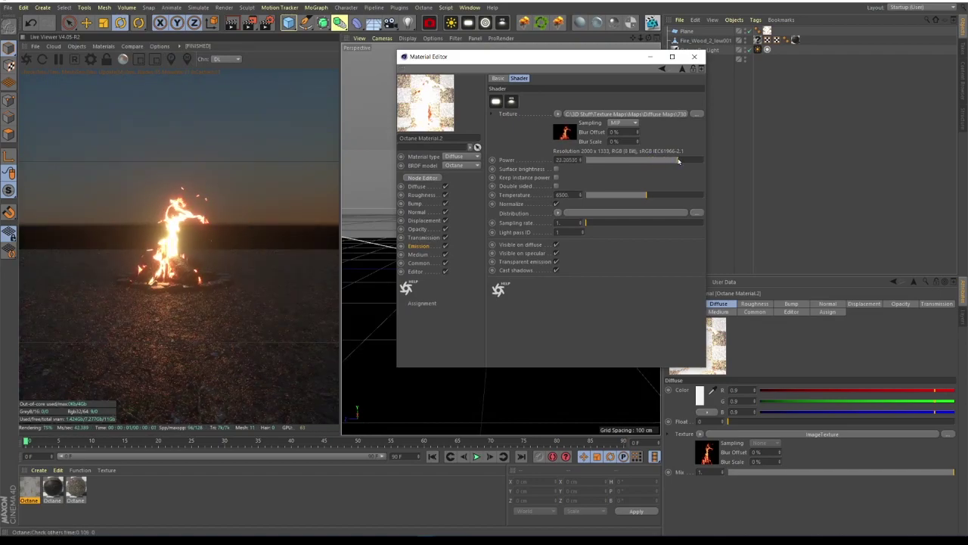
{"action": "left_click_drag", "start_coordinate": [678, 160], "coordinate": [673, 159]}
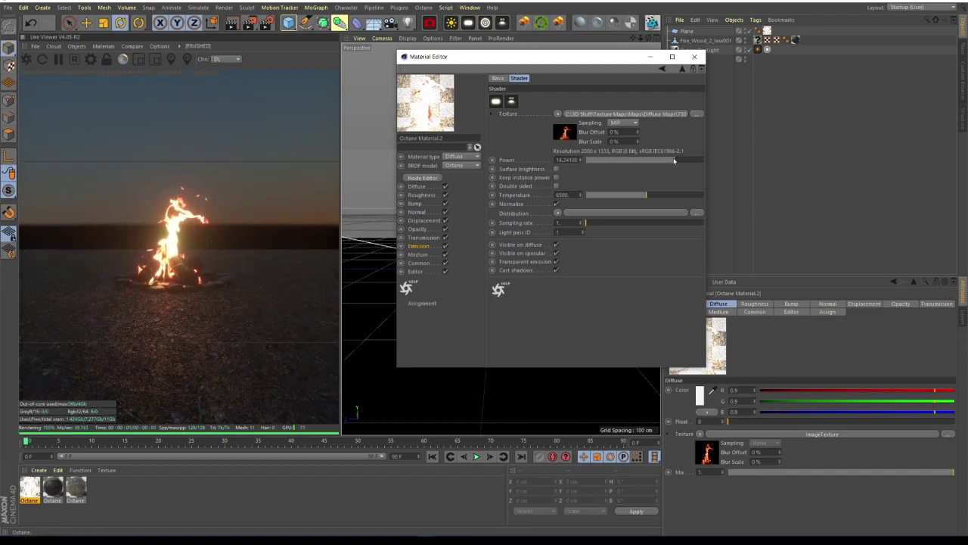
{"action": "left_click_drag", "start_coordinate": [674, 160], "coordinate": [668, 158]}
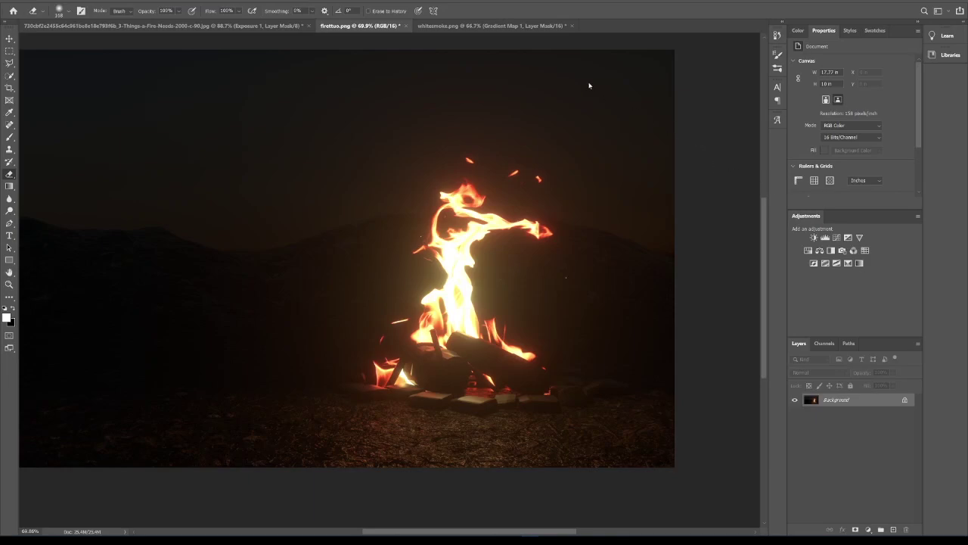
View the campfire render firetuo.png as a single Background layer in Photoshop
{"action": "mouse_move", "coordinate": [371, 540]}
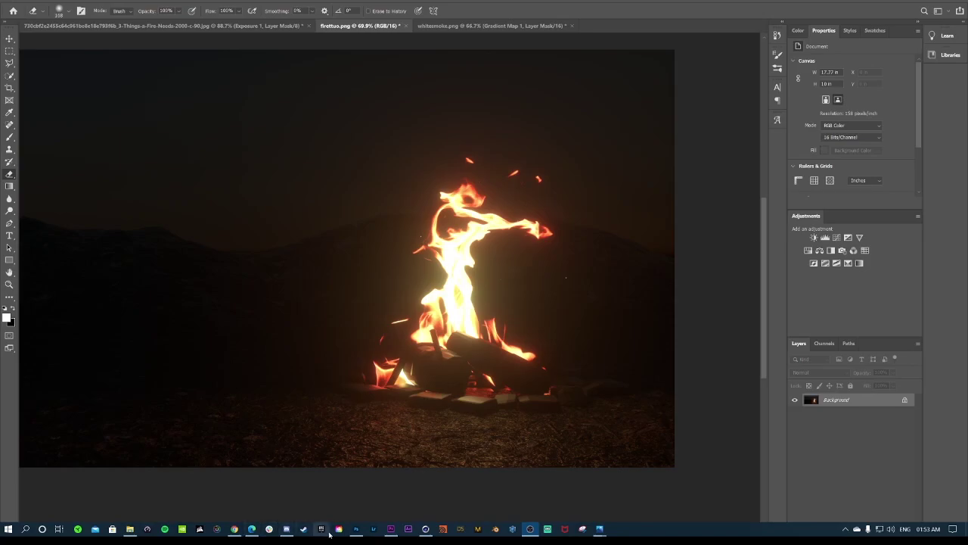
{"action": "left_click", "coordinate": [252, 529]}
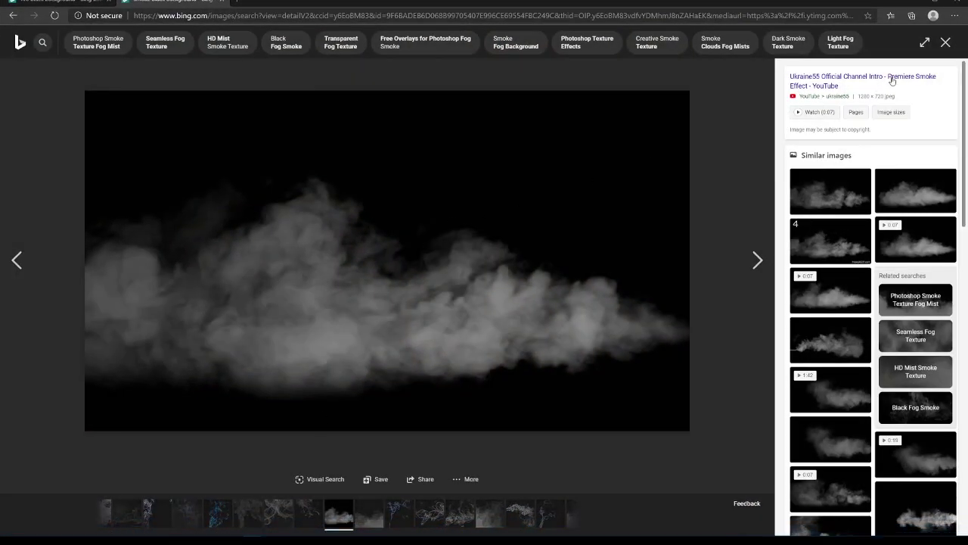
{"action": "left_click", "coordinate": [946, 43]}
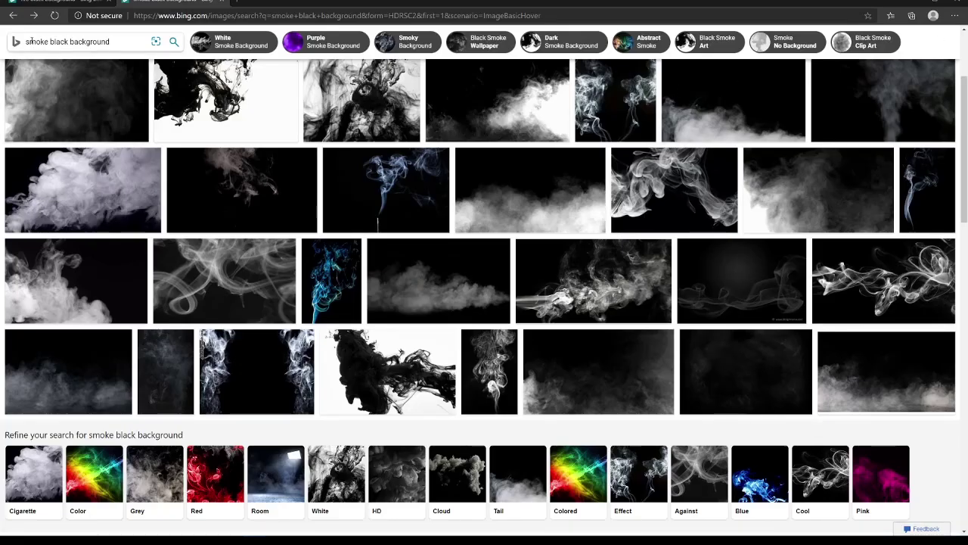
{"action": "scroll", "coordinate": [54, 141], "scroll_direction": "up", "scroll_amount": 3}
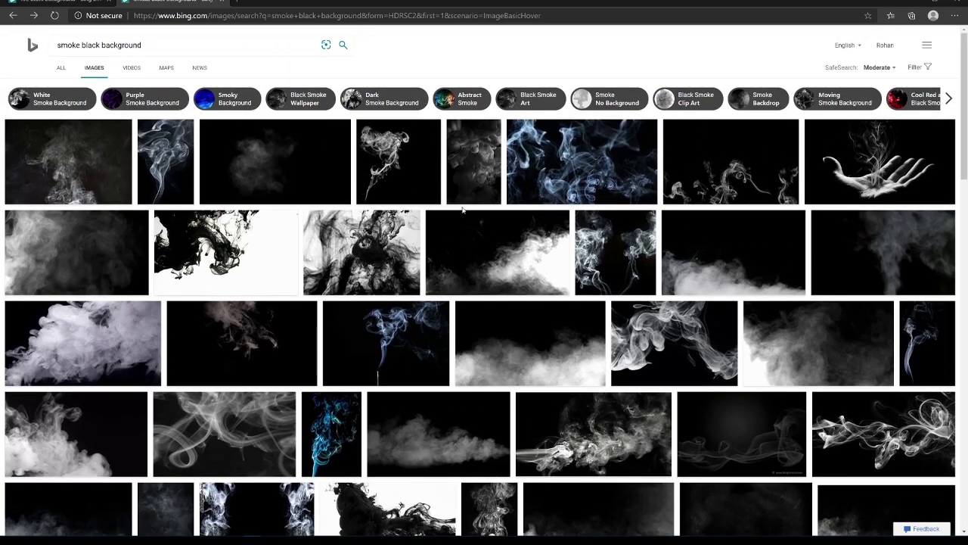
{"action": "scroll", "coordinate": [461, 213], "scroll_direction": "down", "scroll_amount": 3}
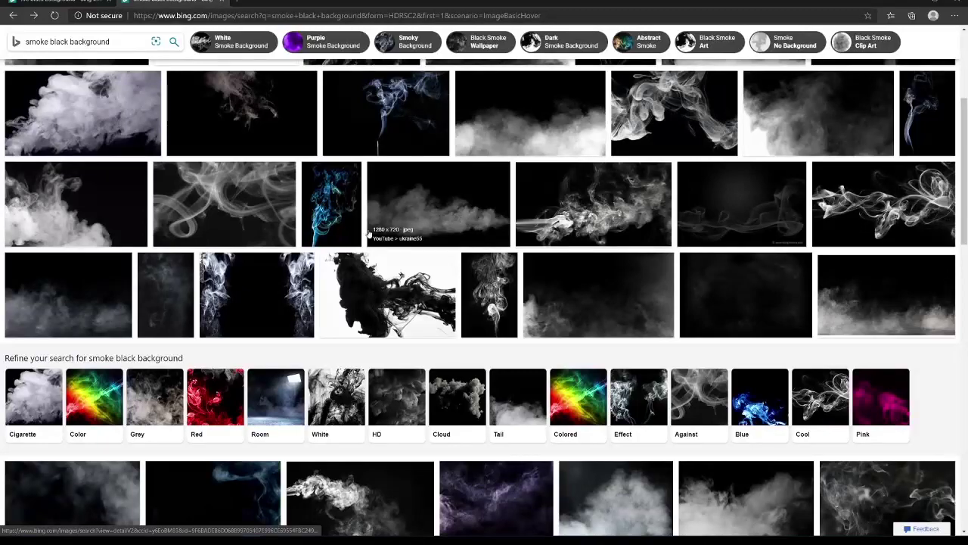
{"action": "scroll", "coordinate": [393, 249], "scroll_direction": "down", "scroll_amount": 10}
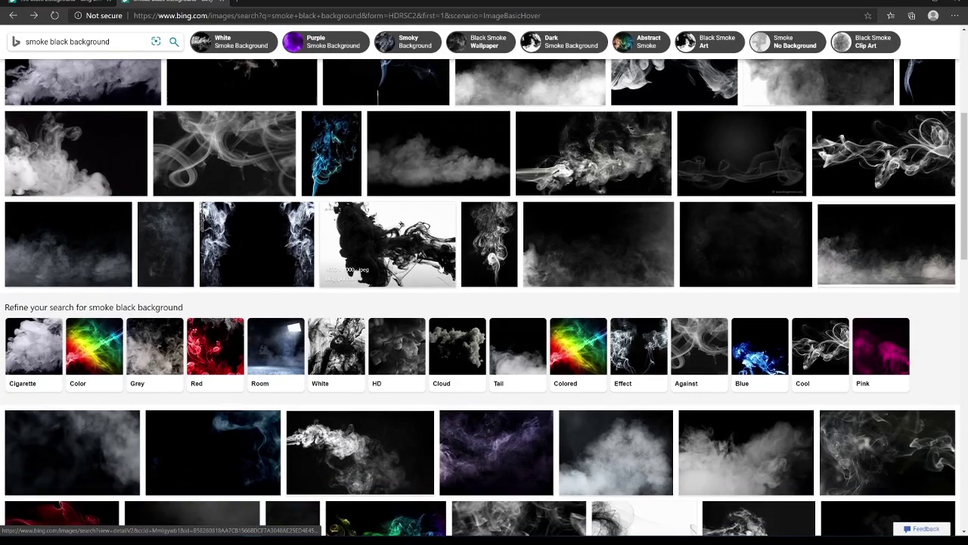
{"action": "scroll", "coordinate": [424, 258], "scroll_direction": "down", "scroll_amount": 5}
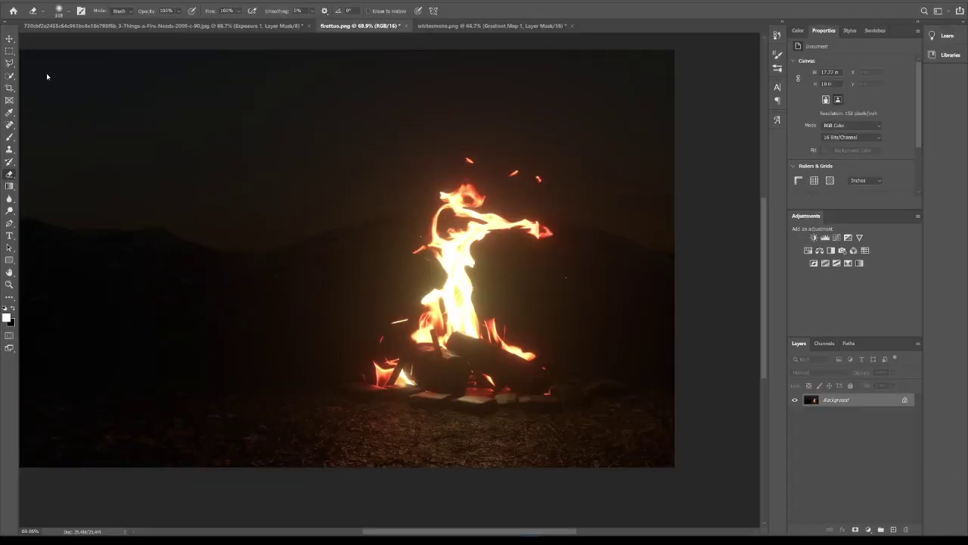
Place Embedded the white smoke cloud PNG from the Overlays > Smoke folder
{"action": "left_click", "coordinate": [21, 1]}
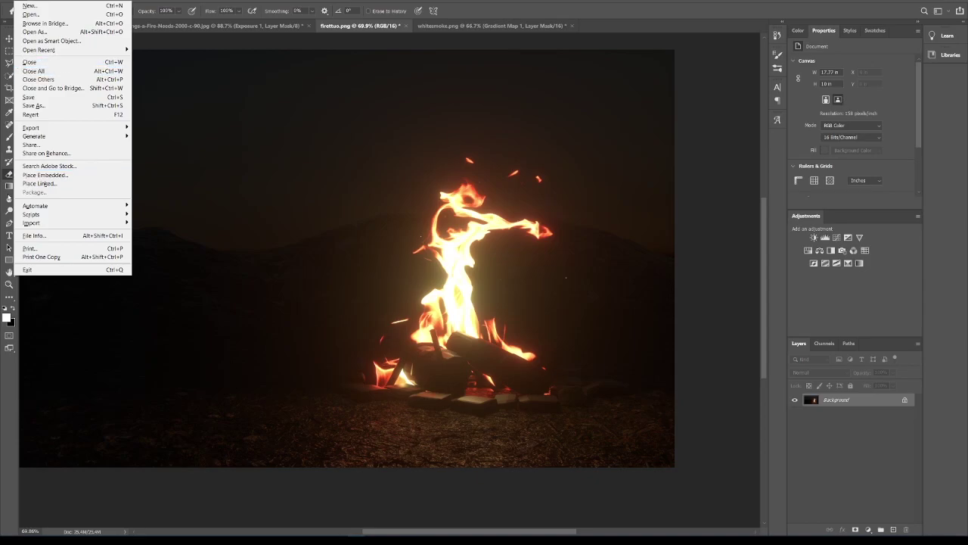
{"action": "left_click", "coordinate": [48, 179]}
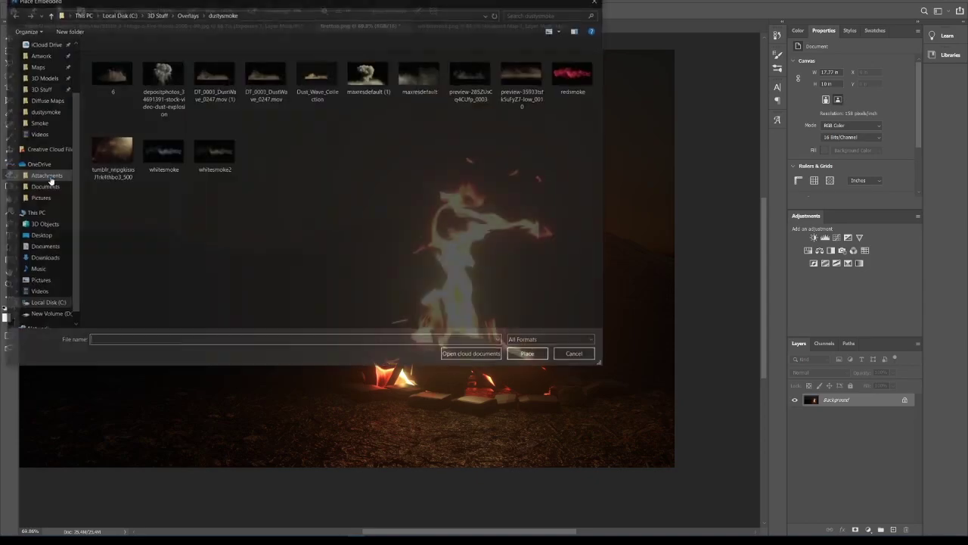
{"action": "left_click", "coordinate": [187, 14]}
{"action": "double_click", "coordinate": [105, 130]}
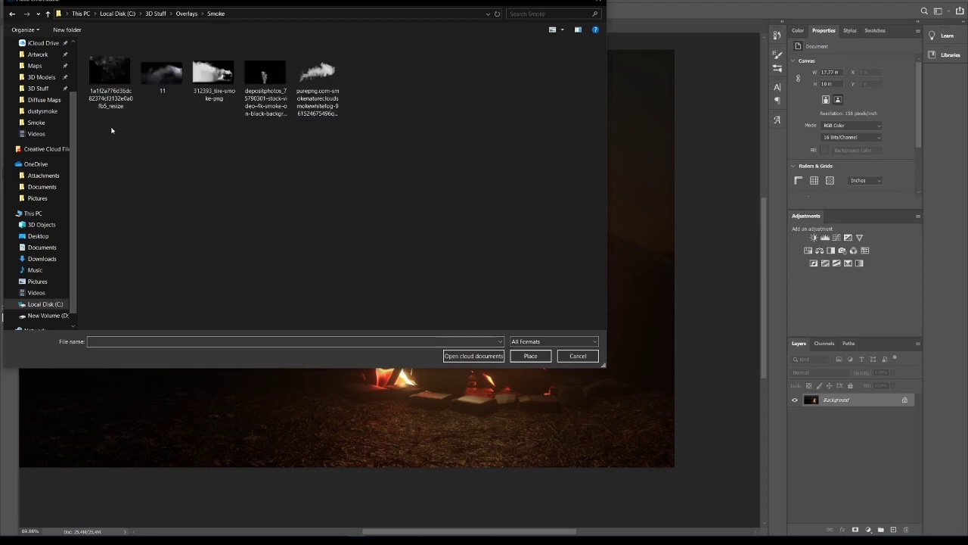
{"action": "double_click", "coordinate": [324, 74]}
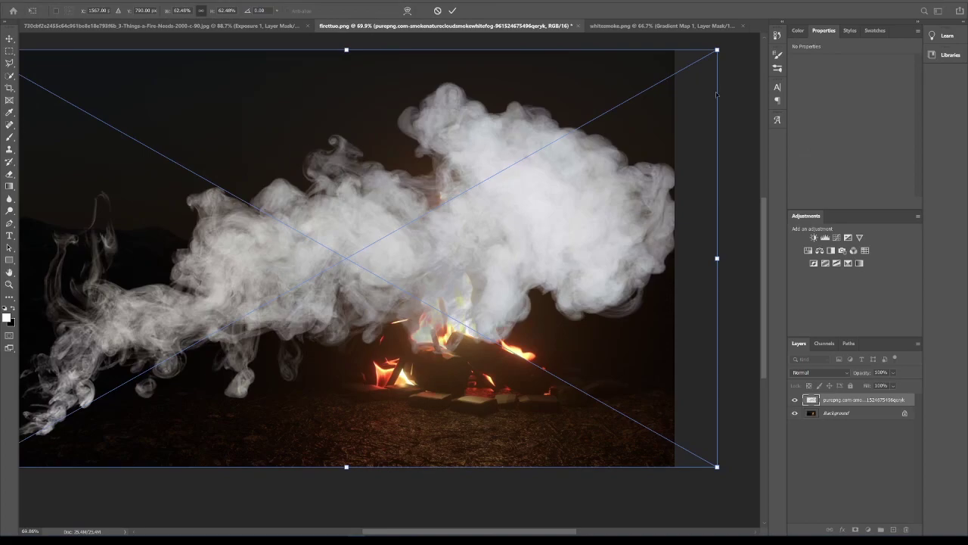
Scale, rotate about 91° and position the smoke into a tall column over the fire
{"action": "left_click_drag", "start_coordinate": [717, 50], "coordinate": [489, 177]}
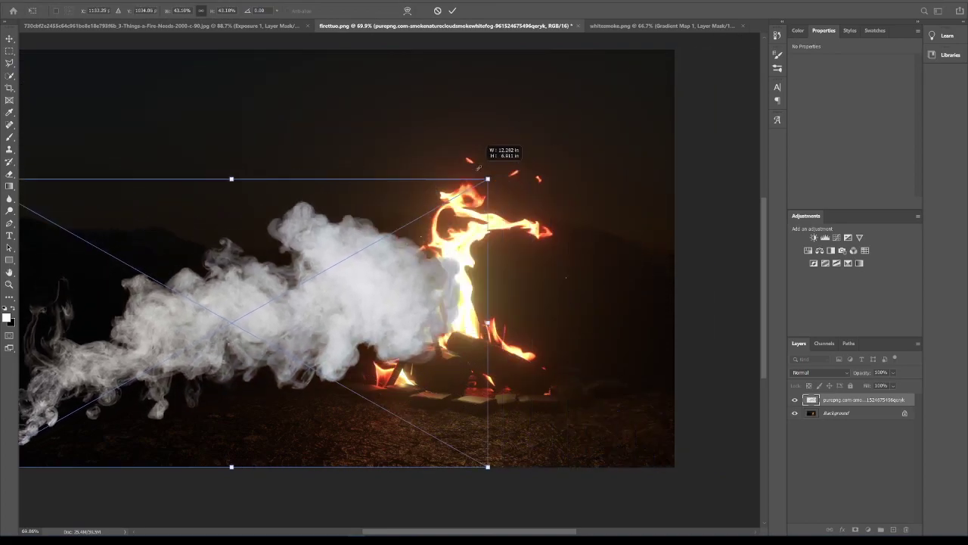
{"action": "left_click_drag", "start_coordinate": [381, 239], "coordinate": [536, 177]}
{"action": "left_click_drag", "start_coordinate": [653, 111], "coordinate": [463, 400]}
{"action": "left_click_drag", "start_coordinate": [533, 261], "coordinate": [655, 264]}
{"action": "left_click_drag", "start_coordinate": [531, 285], "coordinate": [529, 167]}
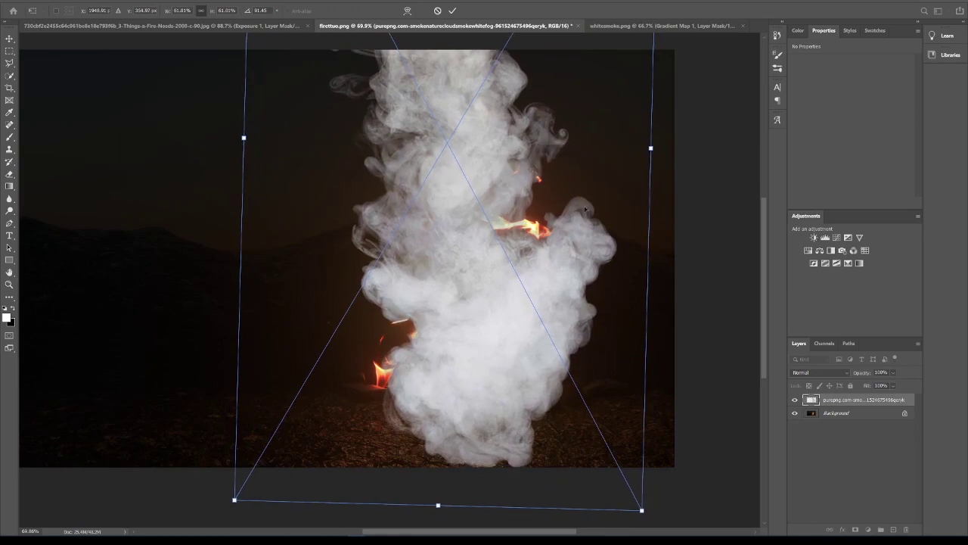
{"action": "left_click_drag", "start_coordinate": [651, 147], "coordinate": [660, 148]}
{"action": "left_click_drag", "start_coordinate": [465, 196], "coordinate": [454, 195]}
Commit the smoke placement and set its layer to Color Dodge at 5% opacity
{"action": "key", "text": "Return"}
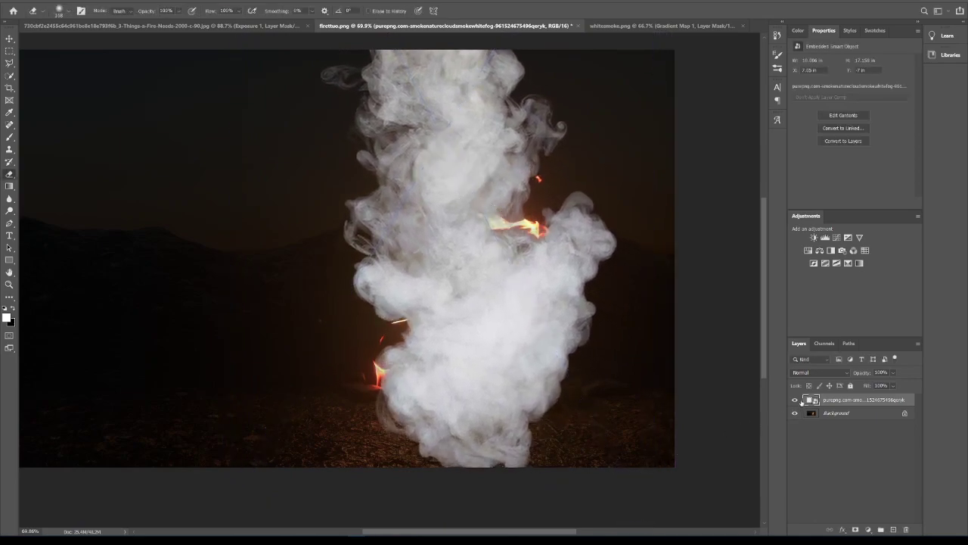
{"action": "left_click", "coordinate": [810, 375]}
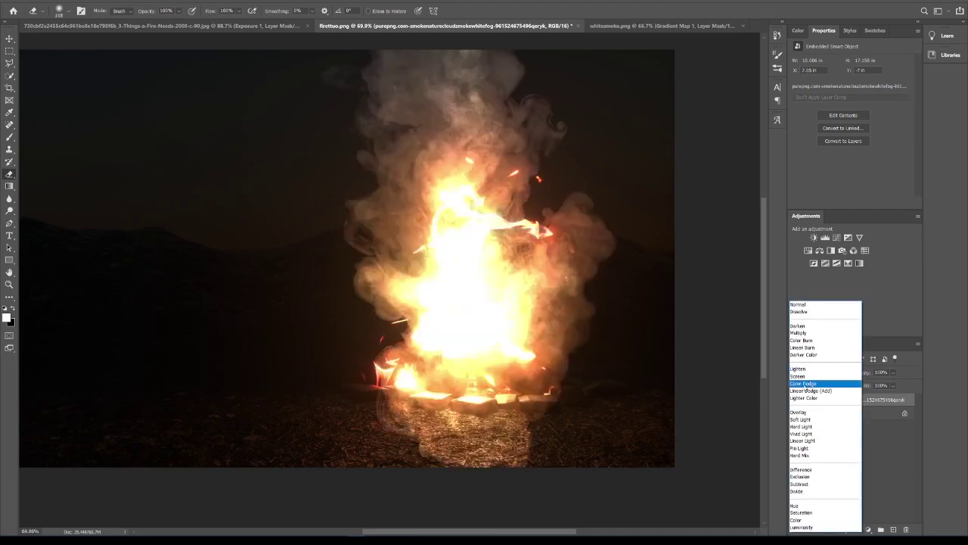
{"action": "left_click", "coordinate": [805, 383]}
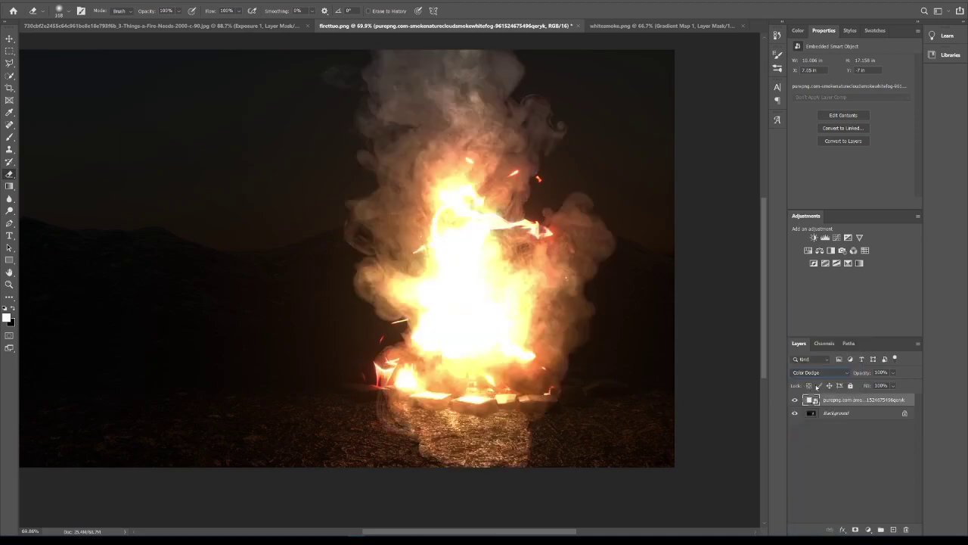
{"action": "left_click", "coordinate": [879, 372]}
{"action": "type", "text": "5"}
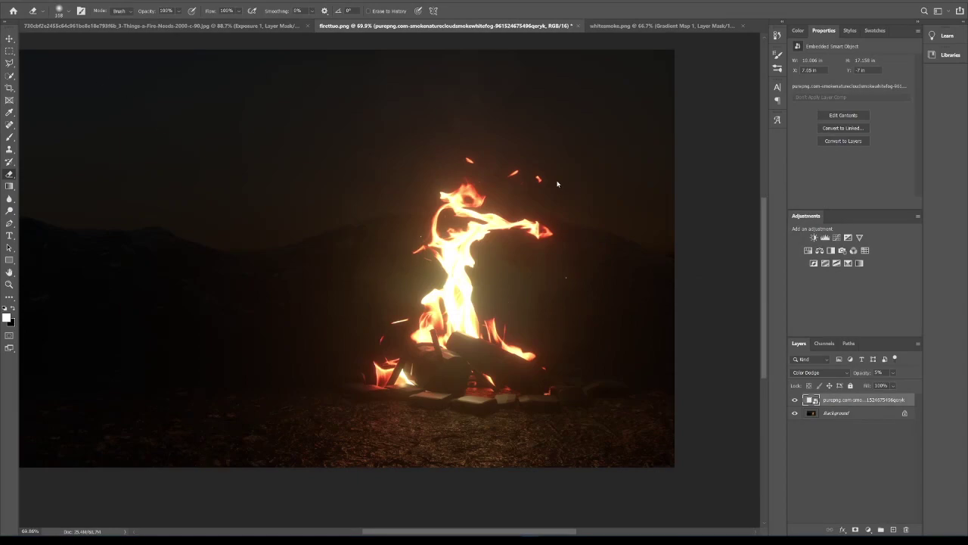
Place the whitesmoke2 image into the document as an embedded layer
{"action": "left_click", "coordinate": [20, 1]}
{"action": "mouse_move", "coordinate": [94, 130]}
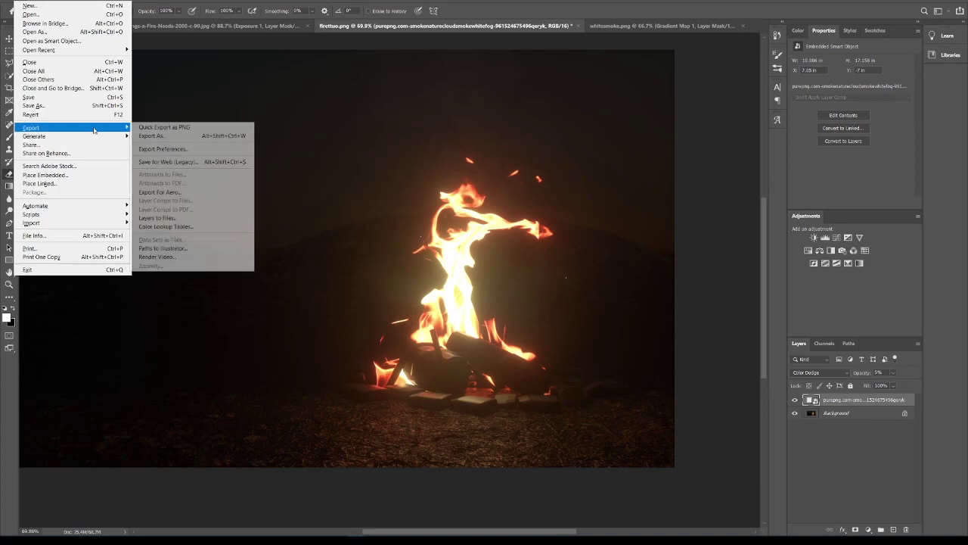
{"action": "left_click", "coordinate": [45, 174]}
{"action": "double_click", "coordinate": [216, 159]}
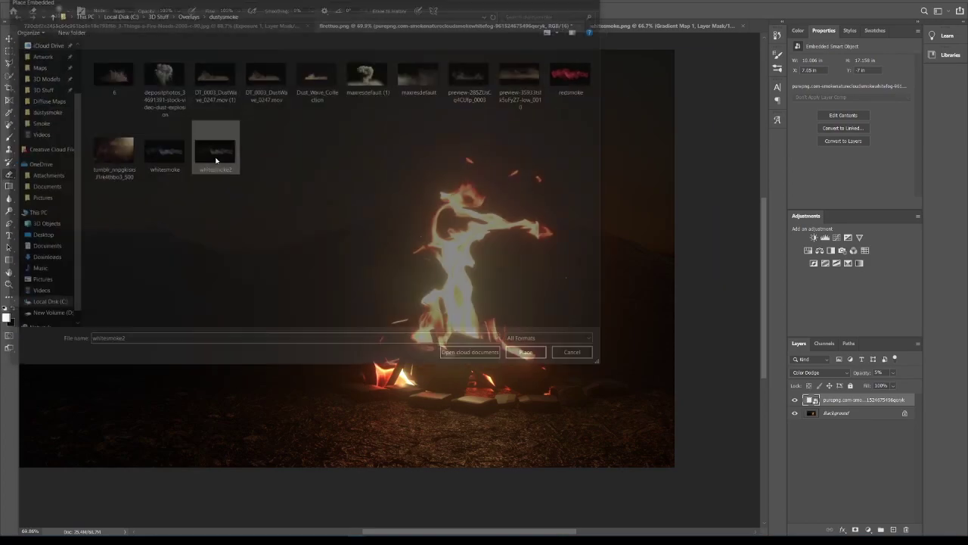
Rotate whitesmoke2 upright, scale it to about 41.58%, and position it over the fire
{"action": "left_click_drag", "start_coordinate": [719, 50], "coordinate": [569, 170]}
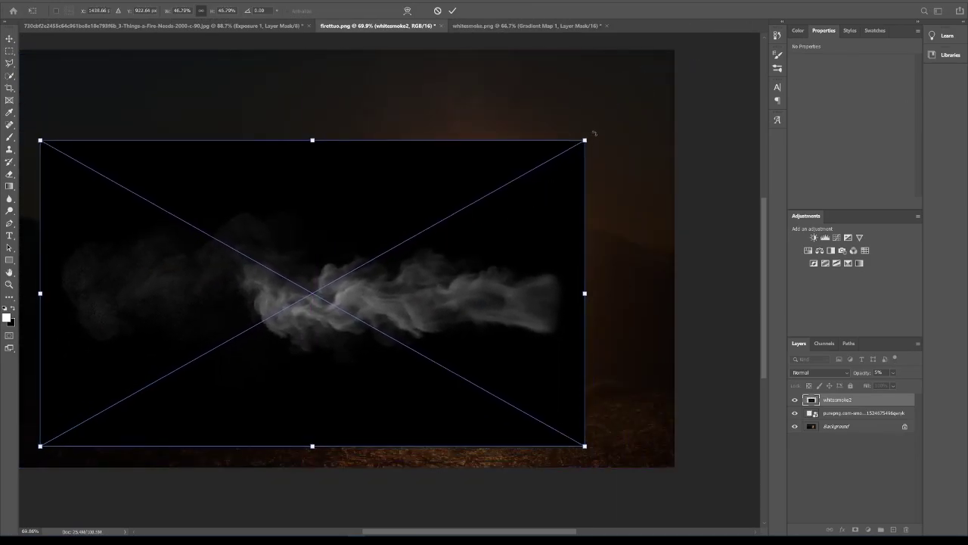
{"action": "left_click_drag", "start_coordinate": [594, 136], "coordinate": [362, 380]}
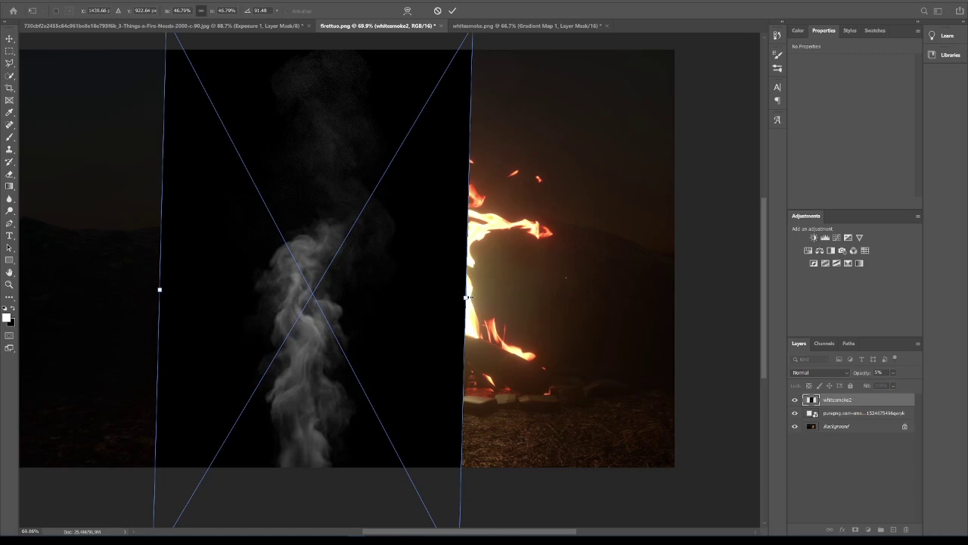
{"action": "left_click_drag", "start_coordinate": [422, 297], "coordinate": [564, 243]}
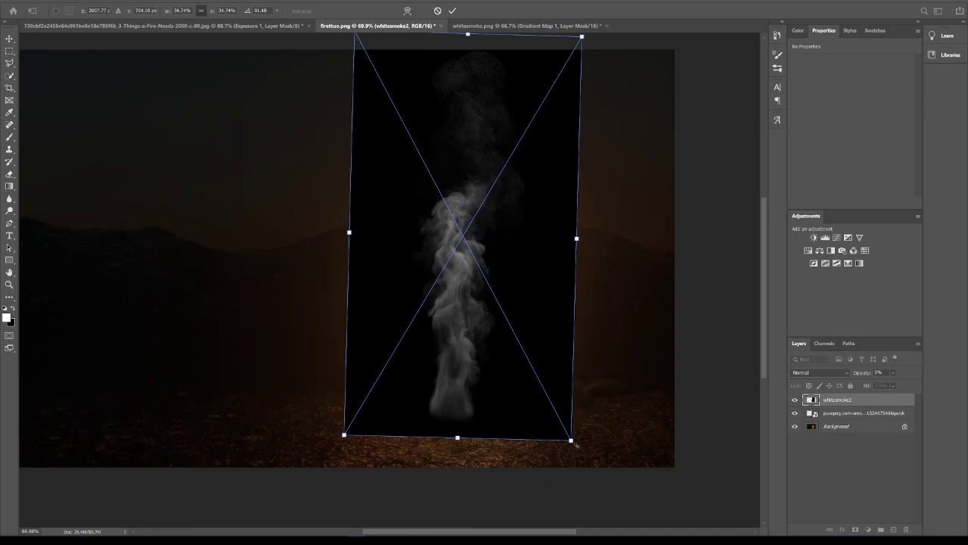
{"action": "left_click_drag", "start_coordinate": [578, 454], "coordinate": [646, 484]}
{"action": "left_click_drag", "start_coordinate": [562, 286], "coordinate": [564, 249]}
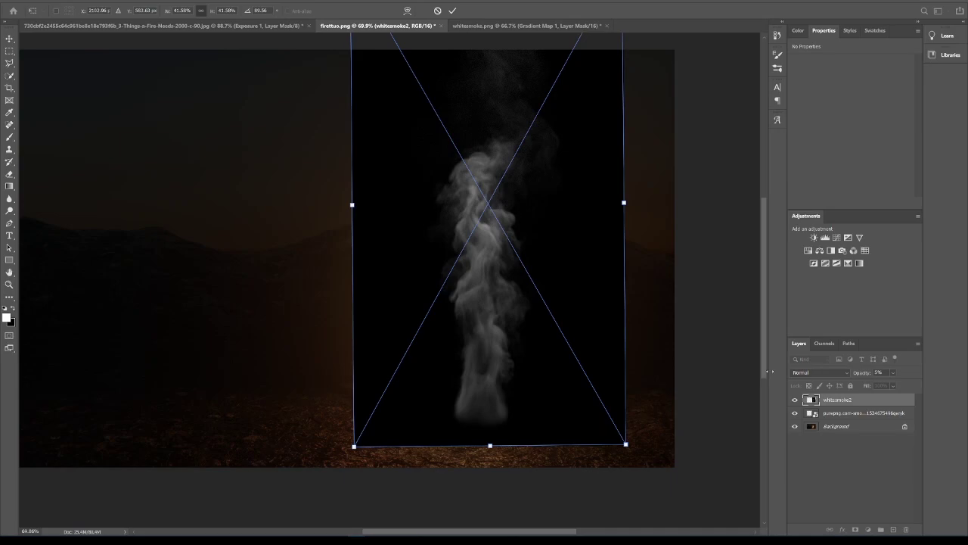
{"action": "key", "text": "Return"}
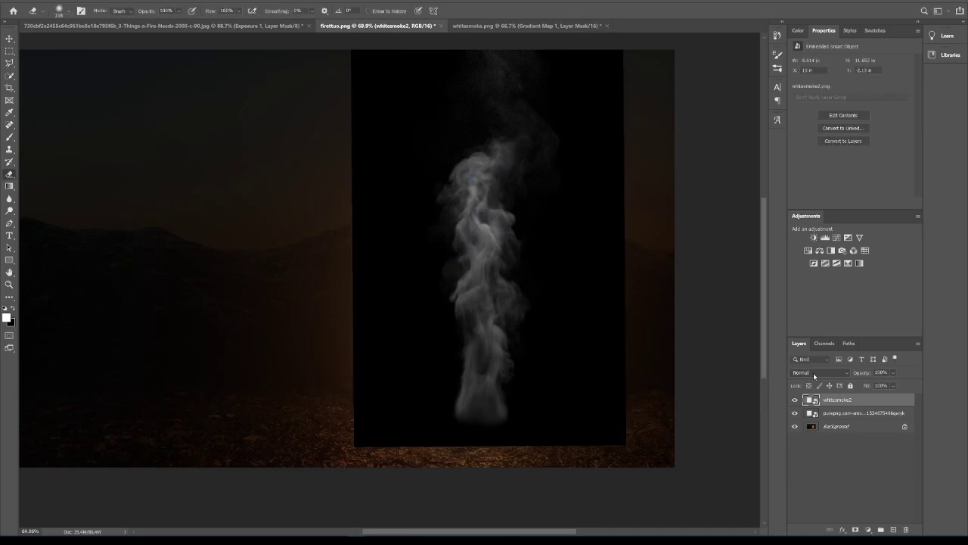
Set whitesmoke2 to Screen blending and enlarge the smoke column over the flames
{"action": "left_click", "coordinate": [811, 373]}
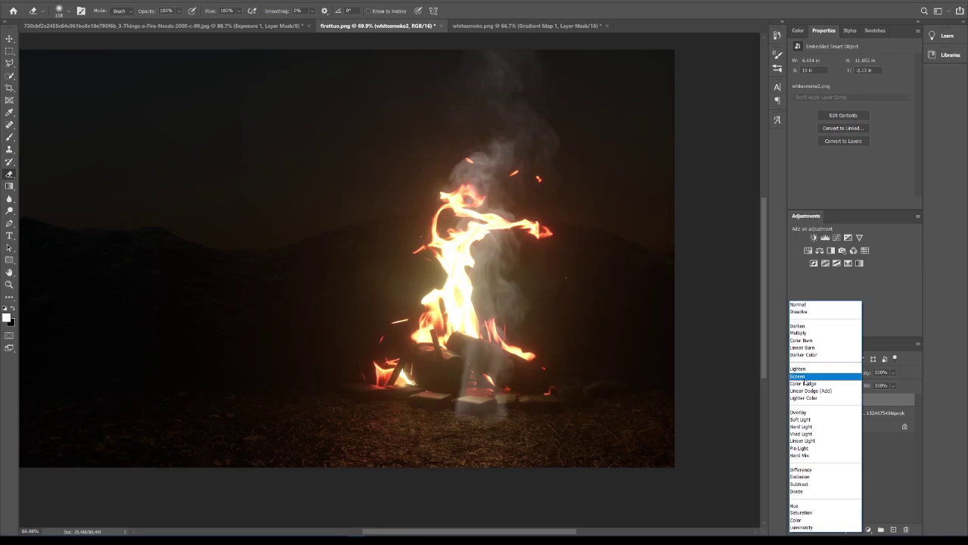
{"action": "left_click", "coordinate": [808, 376]}
{"action": "key", "text": "ctrl+t"}
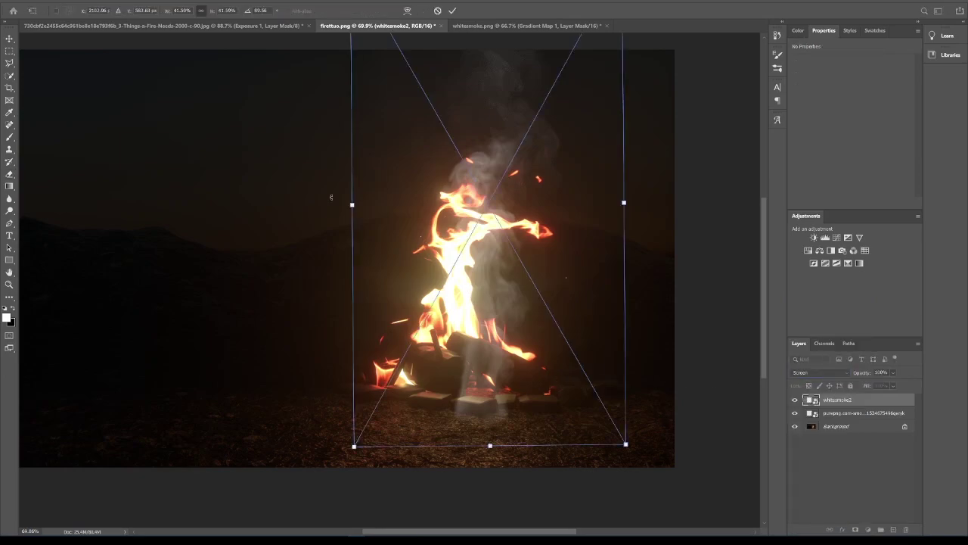
{"action": "left_click_drag", "start_coordinate": [352, 205], "coordinate": [328, 205]}
{"action": "mouse_move", "coordinate": [522, 273]}
{"action": "left_mouse_down"}
{"action": "mouse_move", "coordinate": [503, 242]}
{"action": "mouse_move", "coordinate": [525, 257]}
{"action": "mouse_move", "coordinate": [523, 276]}
{"action": "left_mouse_up"}
{"action": "key", "text": "Return"}
Rasterize whitesmoke2, erase its smoke base near the logs, and lower opacity to 34%
{"action": "left_click", "coordinate": [9, 174]}
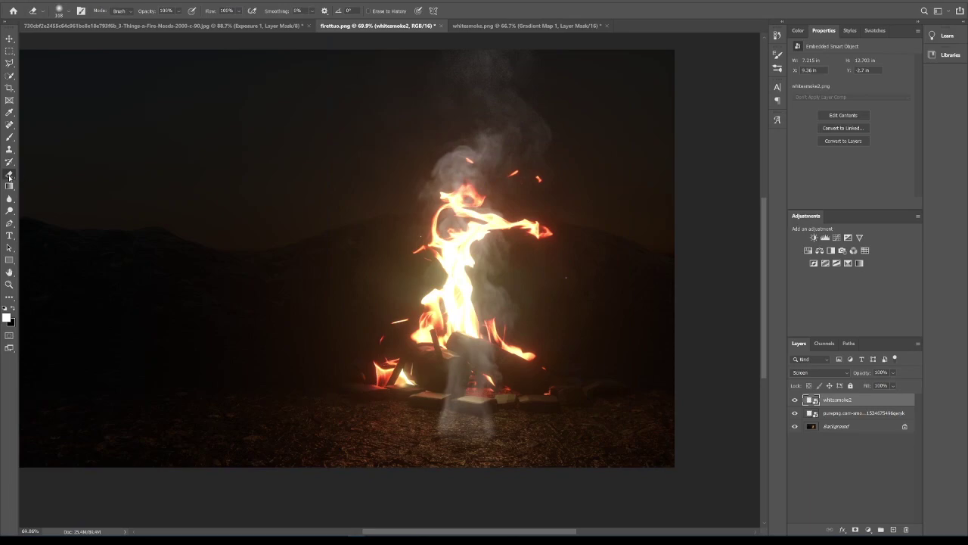
{"action": "left_click", "coordinate": [475, 365]}
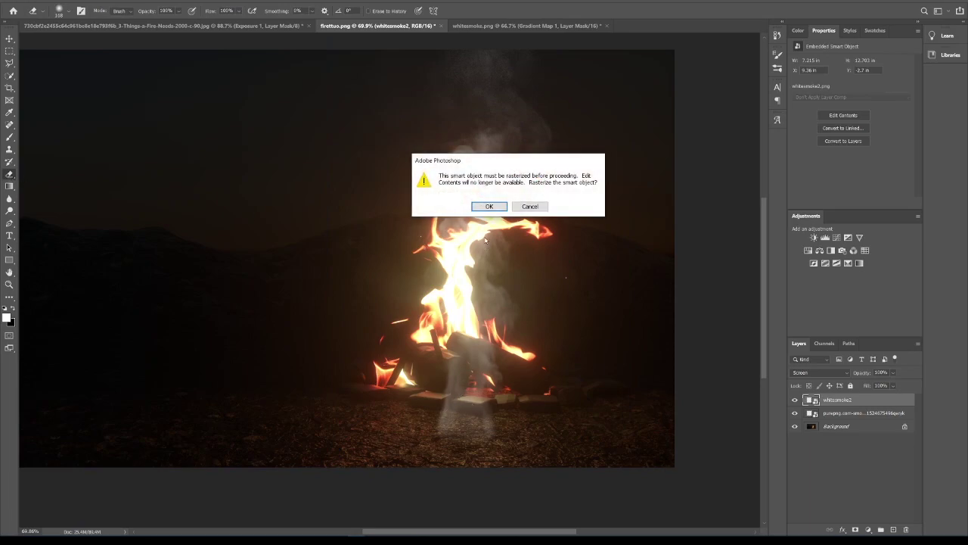
{"action": "left_click", "coordinate": [488, 205]}
{"action": "left_click", "coordinate": [59, 11]}
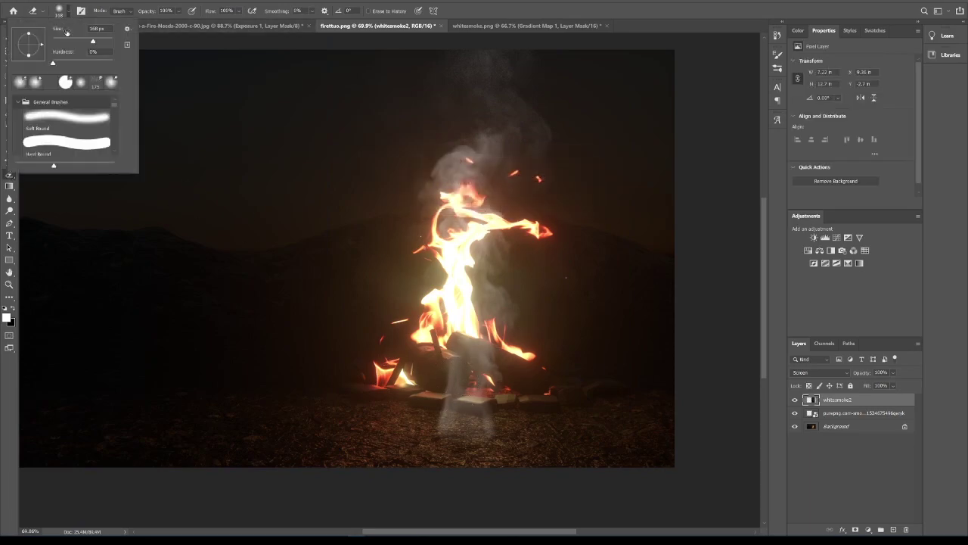
{"action": "left_click", "coordinate": [67, 12]}
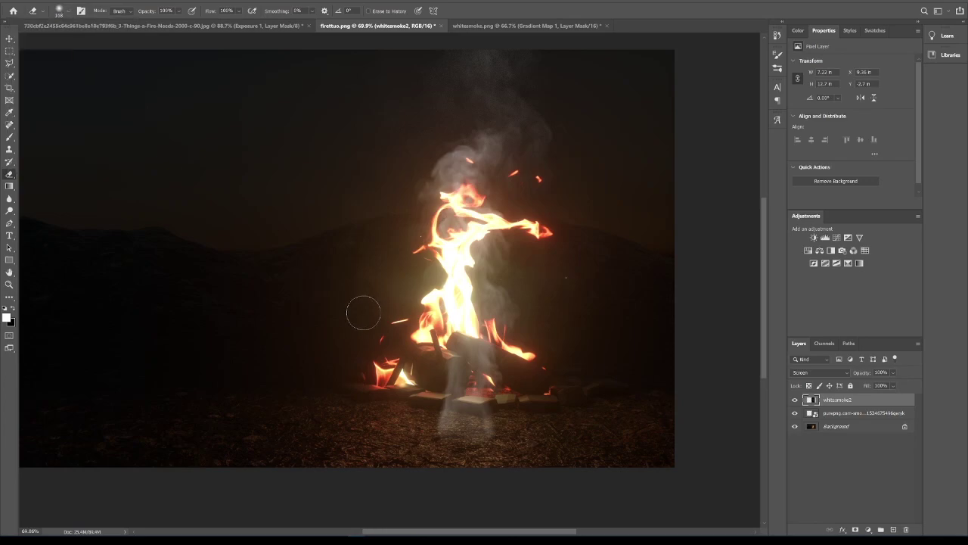
{"action": "mouse_move", "coordinate": [361, 314]}
{"action": "left_mouse_down"}
{"action": "mouse_move", "coordinate": [339, 389]}
{"action": "mouse_move", "coordinate": [482, 421]}
{"action": "mouse_move", "coordinate": [617, 417]}
{"action": "mouse_move", "coordinate": [452, 376]}
{"action": "mouse_move", "coordinate": [373, 372]}
{"action": "mouse_move", "coordinate": [488, 367]}
{"action": "mouse_move", "coordinate": [469, 362]}
{"action": "mouse_move", "coordinate": [439, 373]}
{"action": "mouse_move", "coordinate": [461, 401]}
{"action": "mouse_move", "coordinate": [526, 403]}
{"action": "mouse_move", "coordinate": [492, 404]}
{"action": "left_mouse_up"}
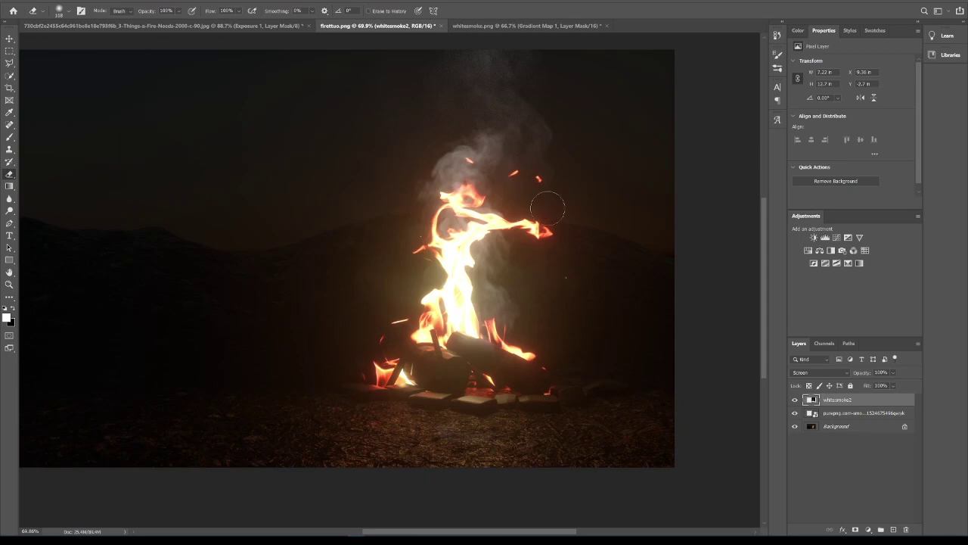
{"action": "left_click", "coordinate": [893, 373]}
{"action": "left_click_drag", "start_coordinate": [893, 384], "coordinate": [875, 386]}
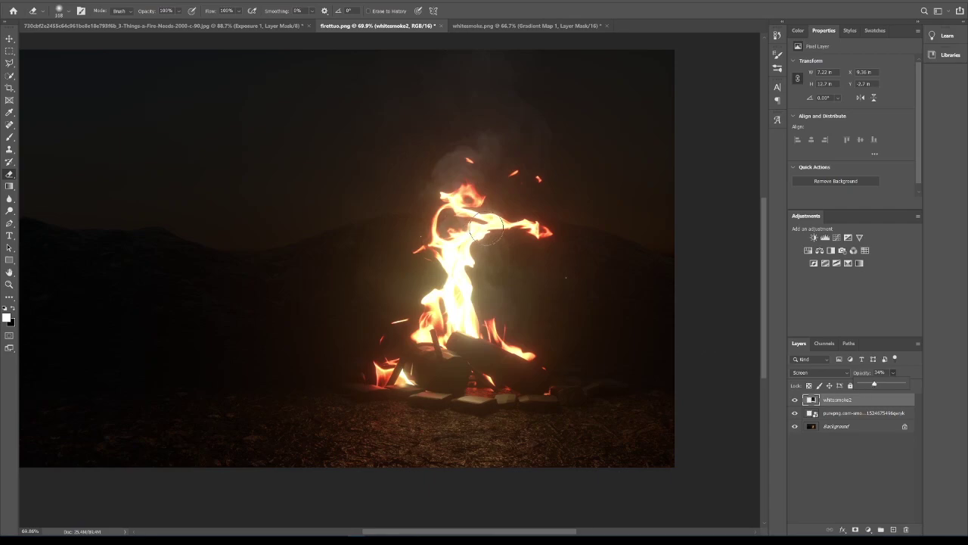
{"action": "left_click", "coordinate": [506, 295]}
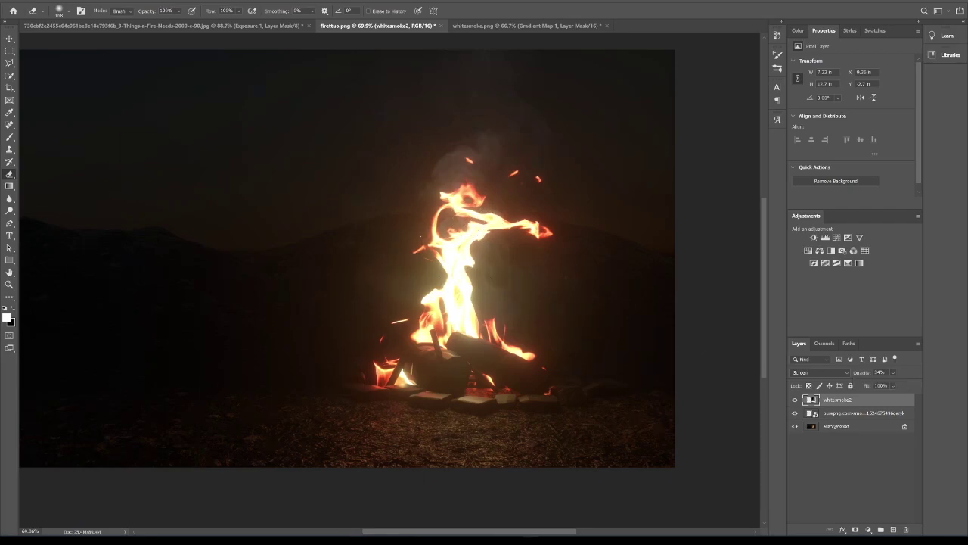